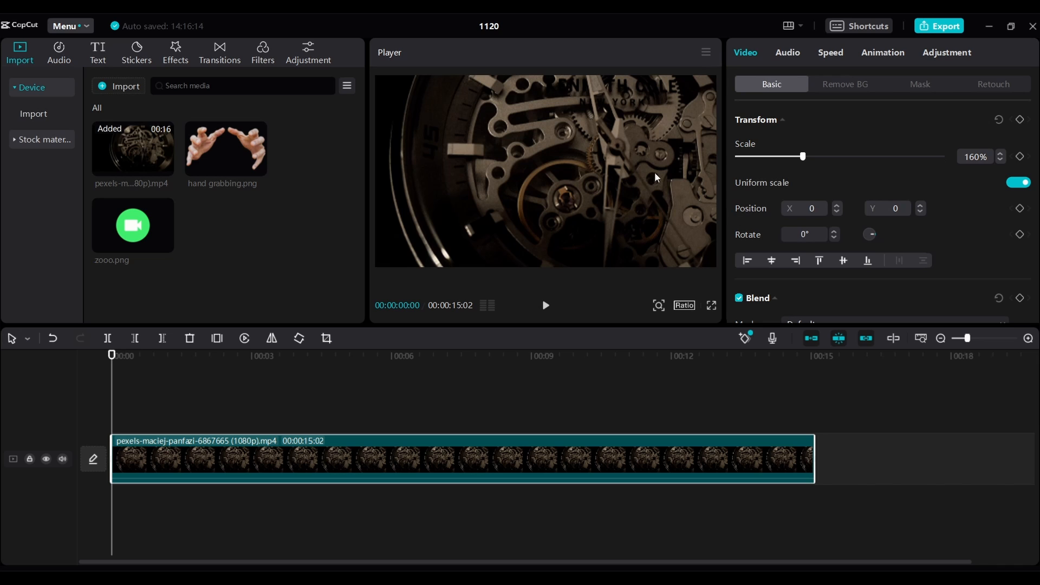
Step: Reposition the watch clip in the frame to X -438, Y -246
left_click_drag(629, 152, 591, 172)
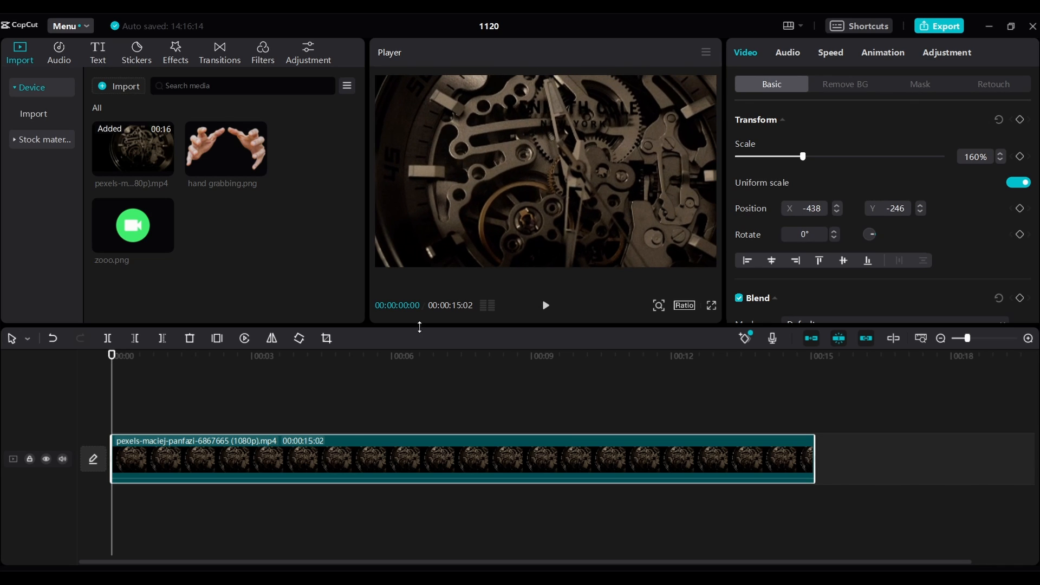
Step: Reduce the saturation of the clip's orange and yellow tones in HSL, and slightly lower the yellow lightness
left_click(945, 55)
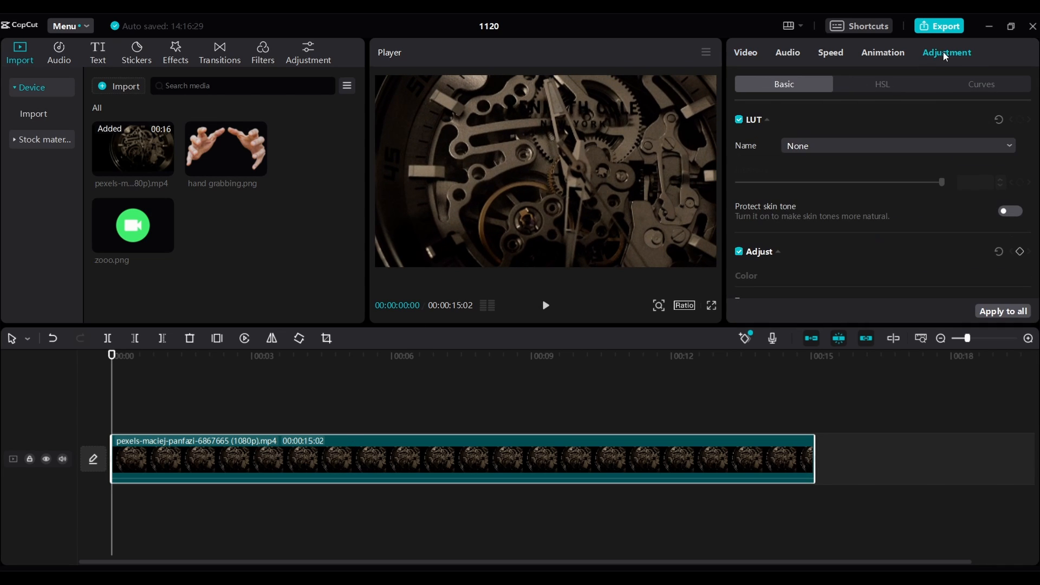
left_click(875, 88)
left_click(786, 149)
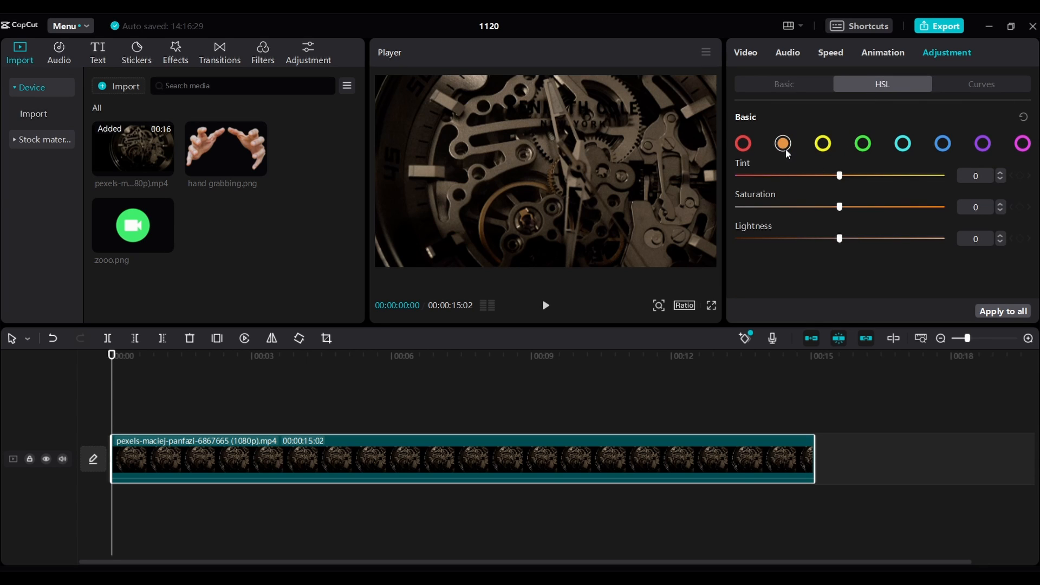
left_click(817, 207)
left_click(823, 144)
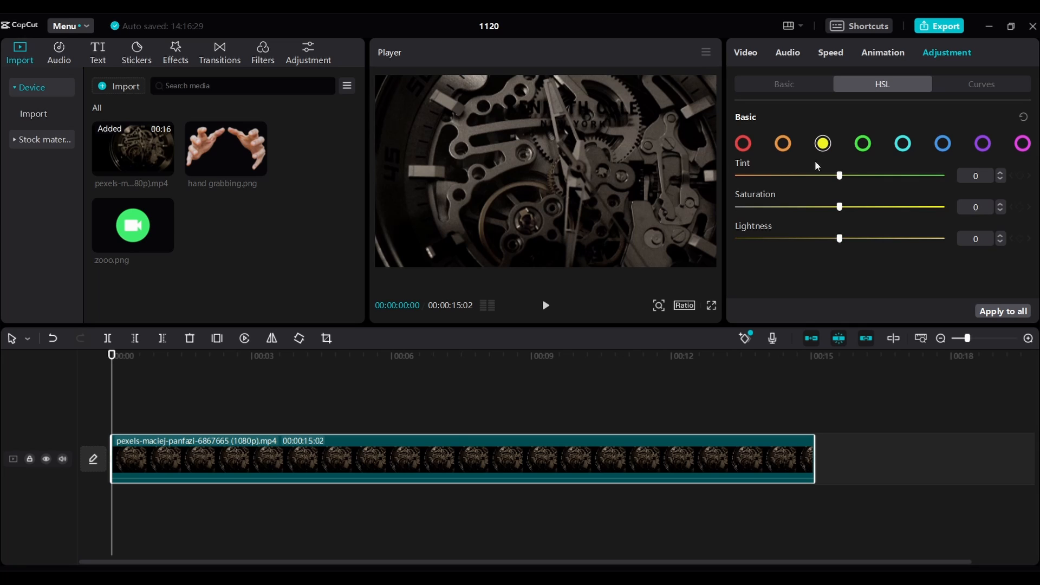
left_click_drag(840, 208, 798, 212)
left_click(825, 240)
Step: Raise the midpoints of the clip's green and blue colour curves to give the footage a green tint
left_click(970, 86)
scroll(866, 224, "down", 8)
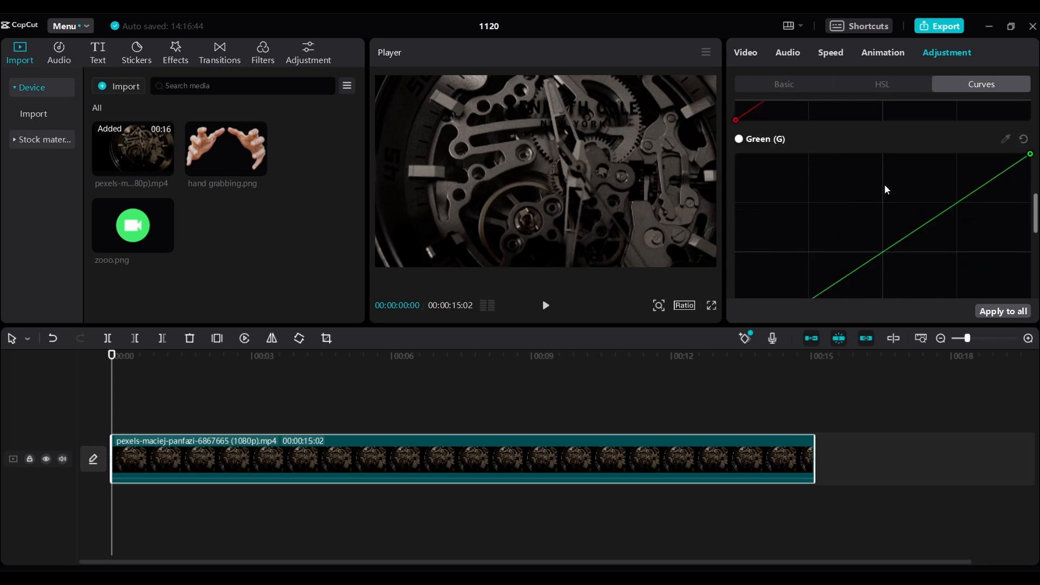
scroll(886, 185, "up", 1)
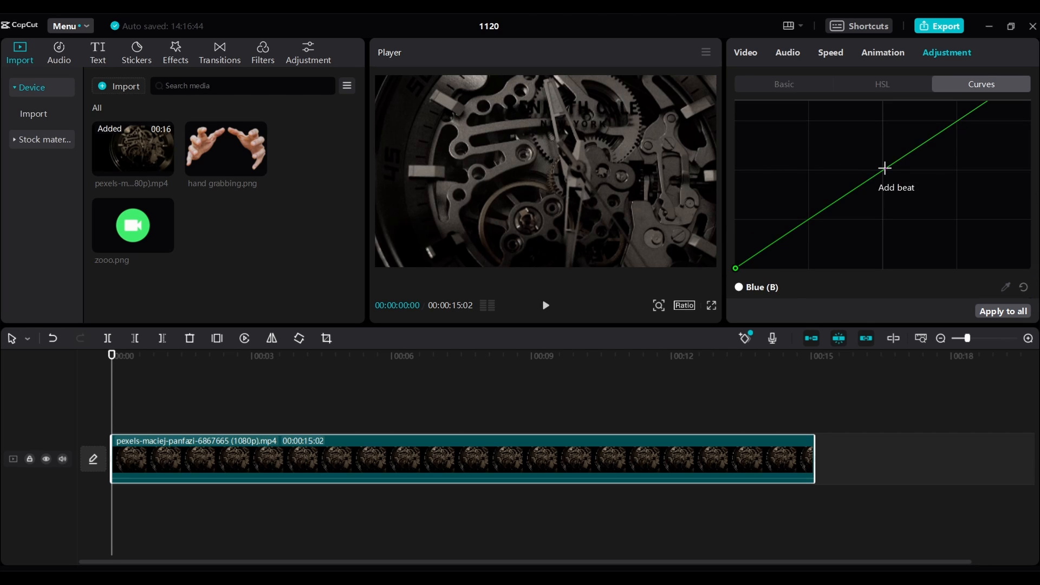
left_click(886, 167)
left_click_drag(886, 168, 857, 147)
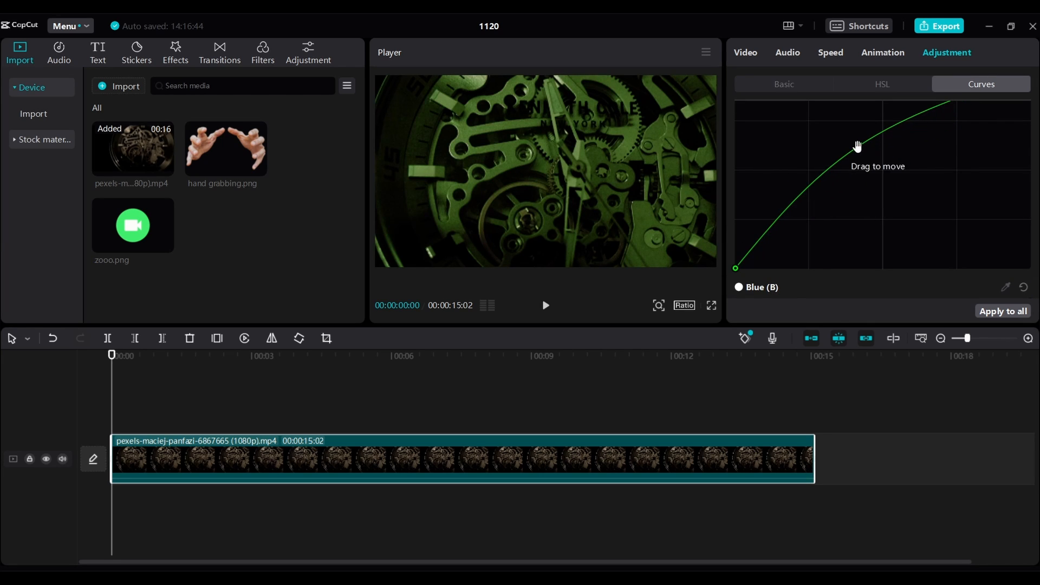
scroll(912, 215, "down", 3)
scroll(913, 217, "up", 1)
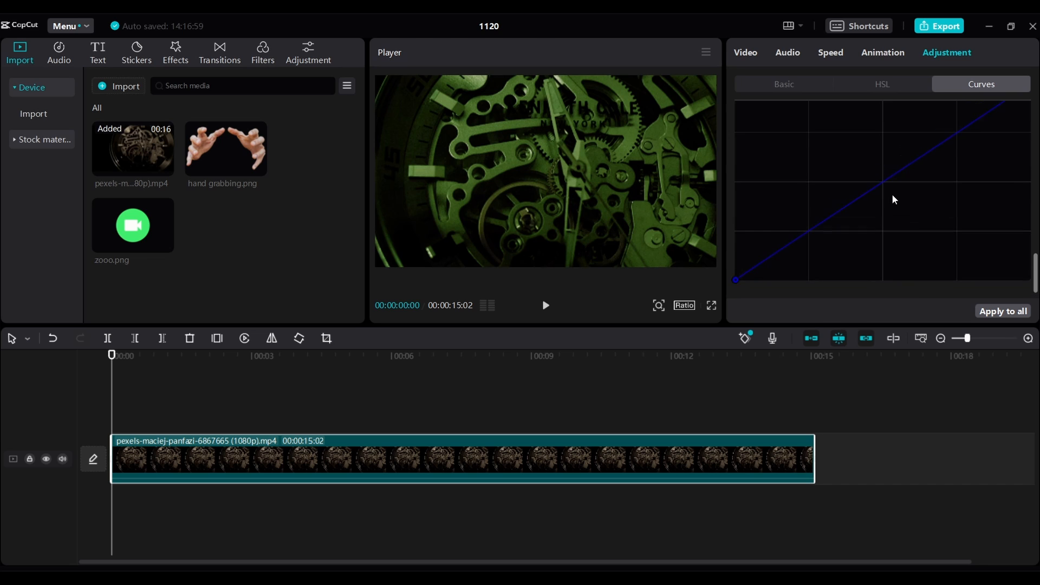
left_click_drag(885, 182, 862, 158)
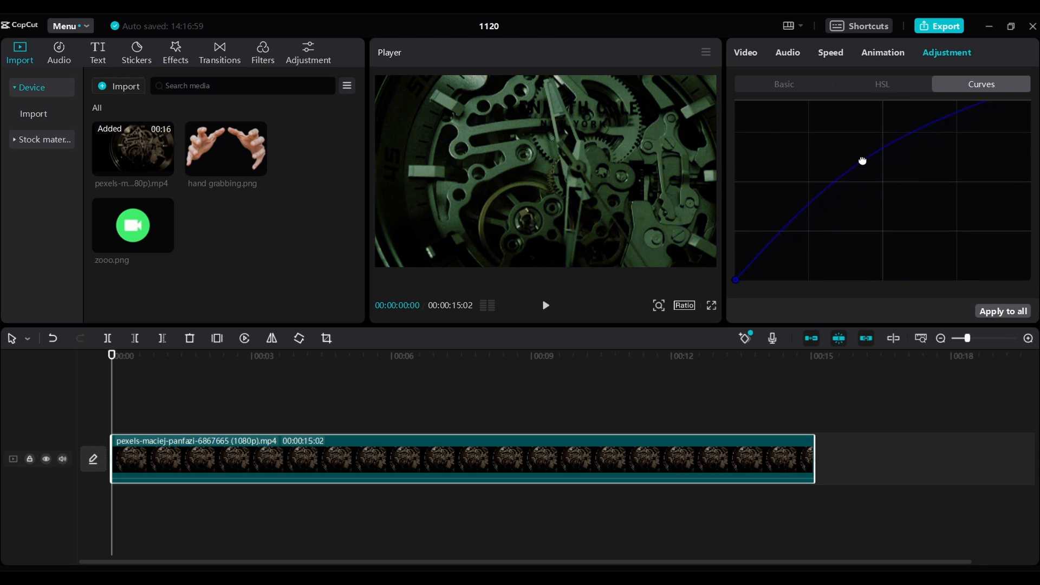
Step: Compare the clip with all colour curves off and on, and look over the basic adjustment settings
scroll(760, 158, "up", 6)
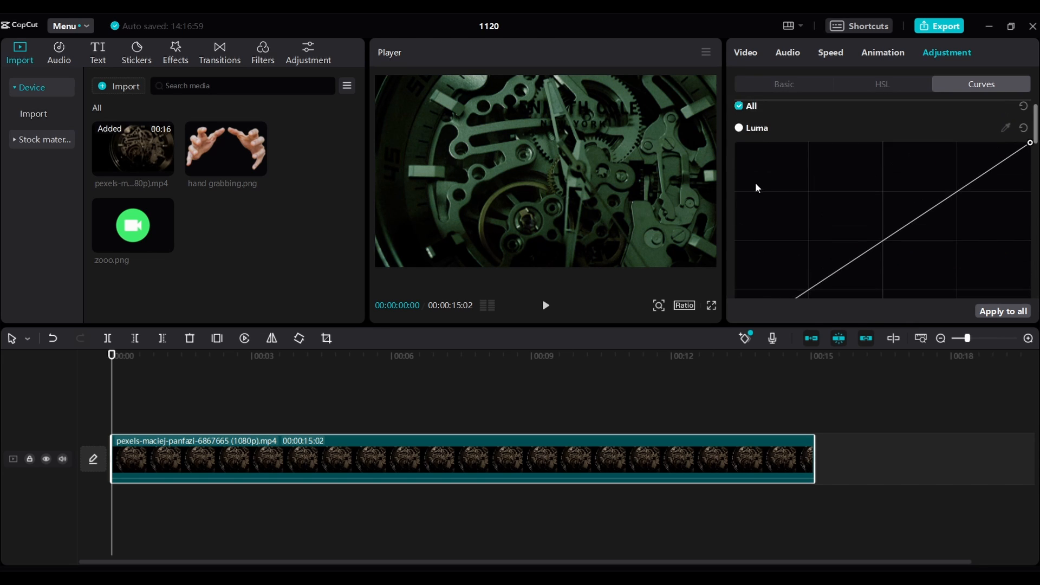
left_click(739, 107)
left_click(739, 106)
left_click(768, 85)
scroll(820, 216, "down", 5)
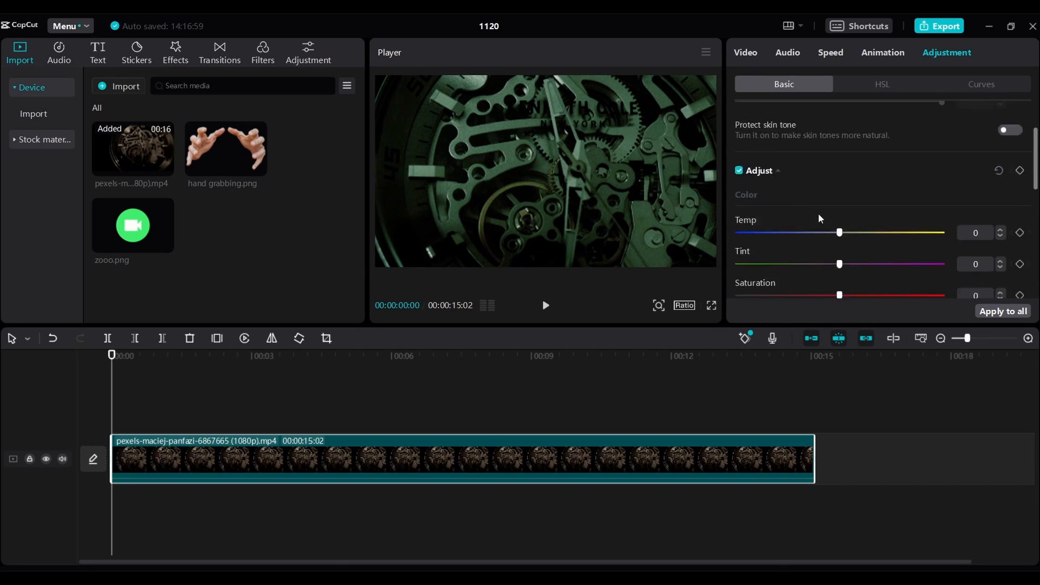
scroll(818, 213, "up", 5)
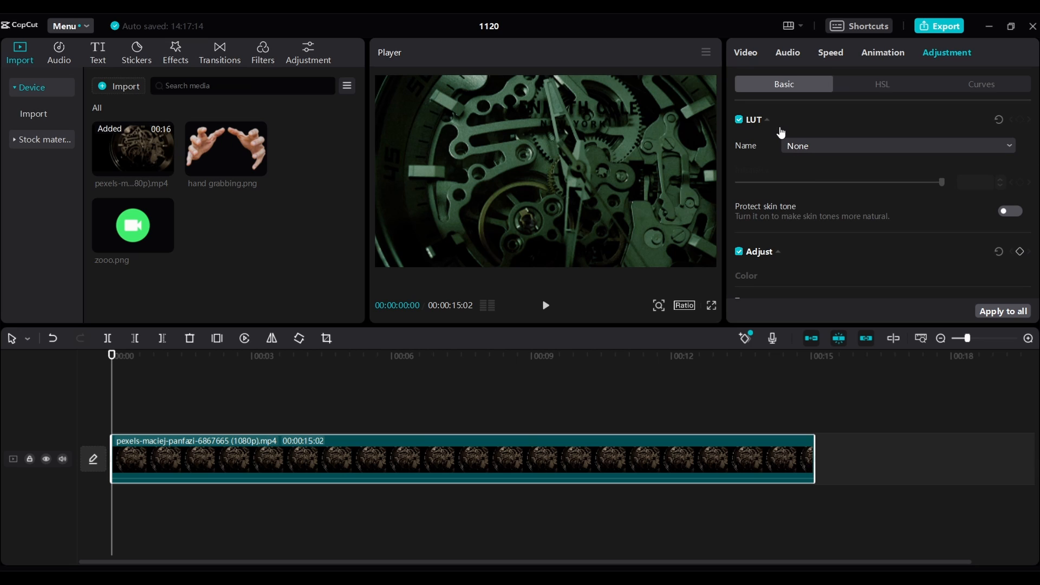
Step: Darken the clip by lowering its blend opacity to about 80%
left_click(748, 60)
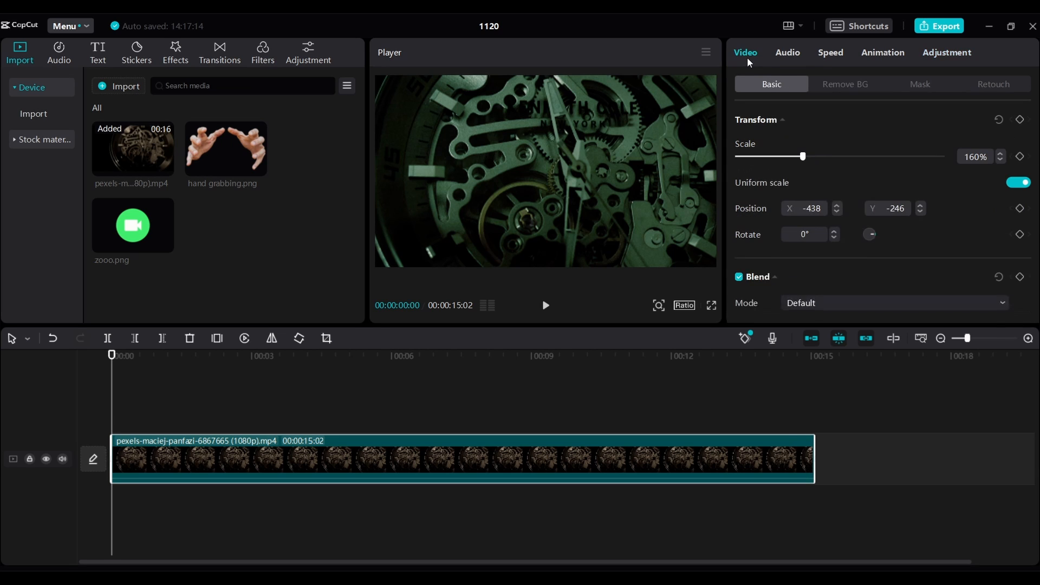
scroll(804, 187, "down", 3)
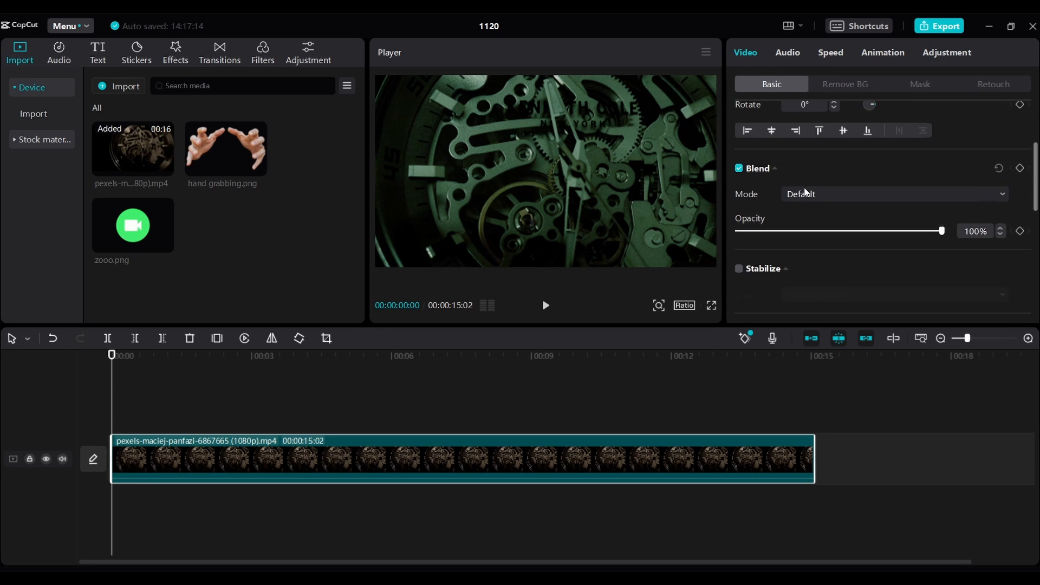
left_click(906, 230)
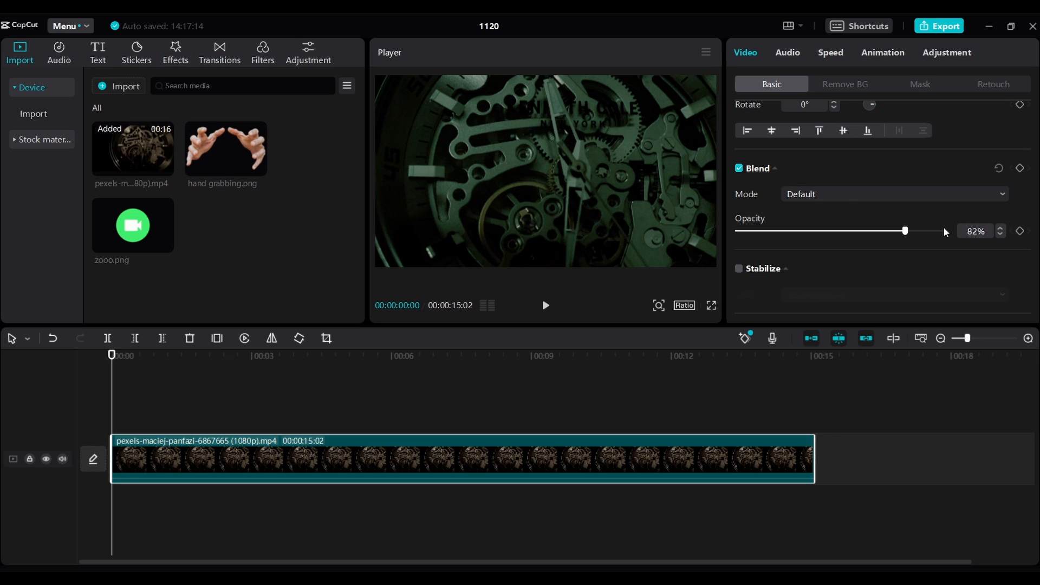
left_click(1000, 234)
left_click(1001, 235)
Step: Keyframe the clip's scale at 160% at the start and at 140% at 00:00:10:29
scroll(734, 115, "up", 3)
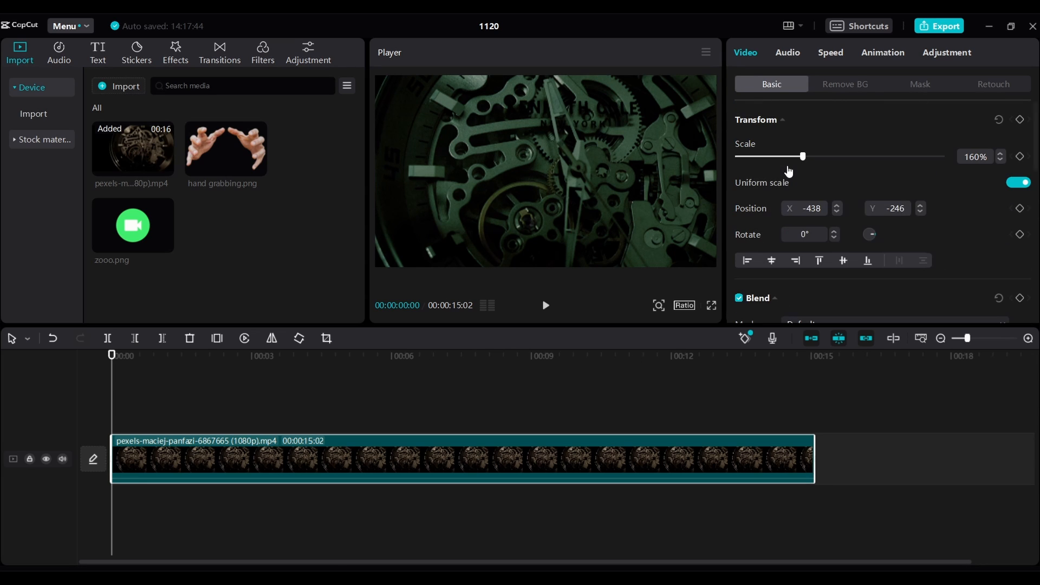
left_click(1021, 157)
left_click(623, 354)
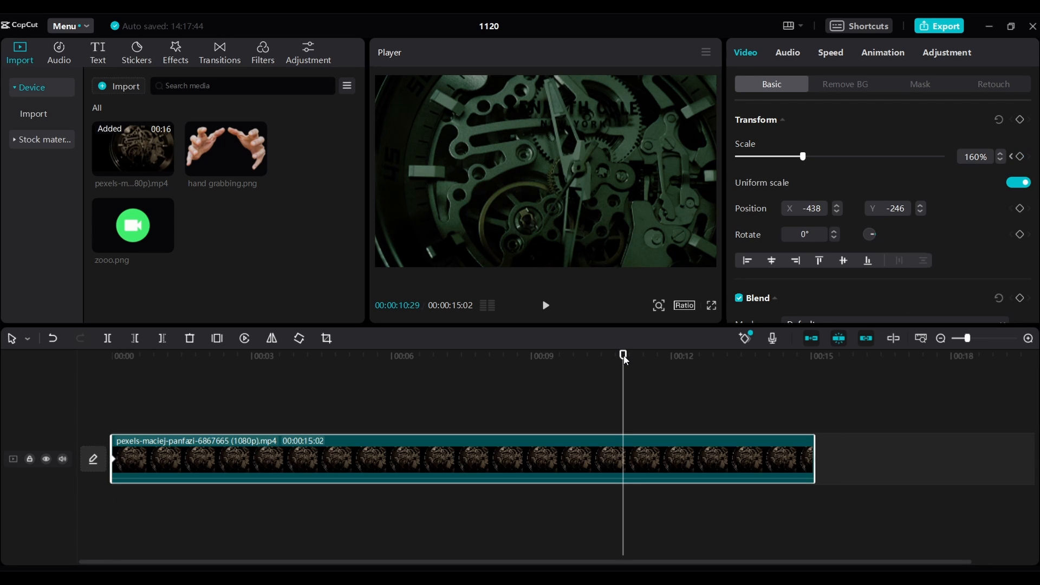
left_click(1021, 158)
double_click(974, 158)
type("140")
key("Return")
Step: Play the zoom-out animation from the start of the timeline to check its speed
key("Home")
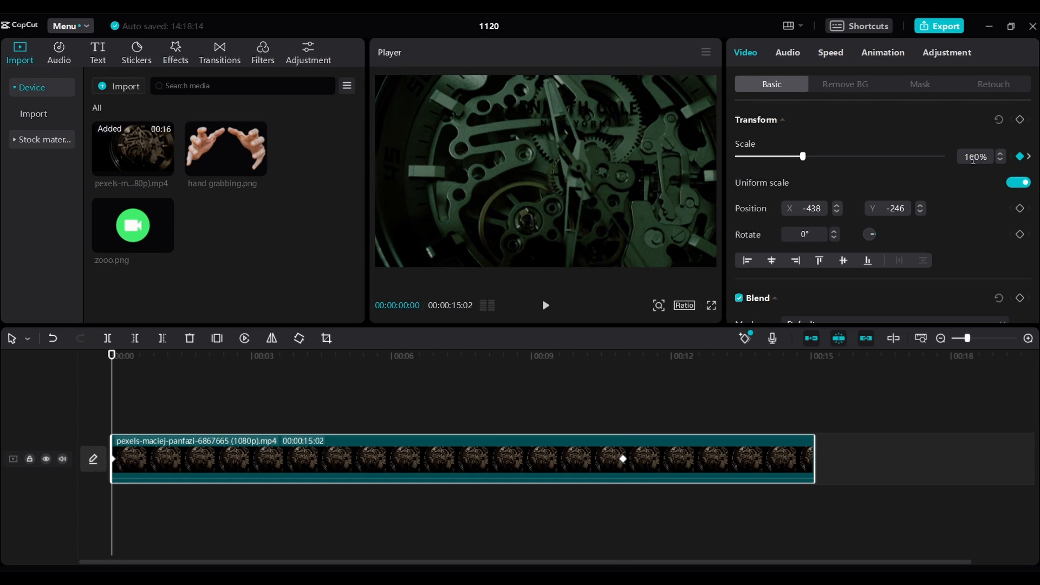
key("space")
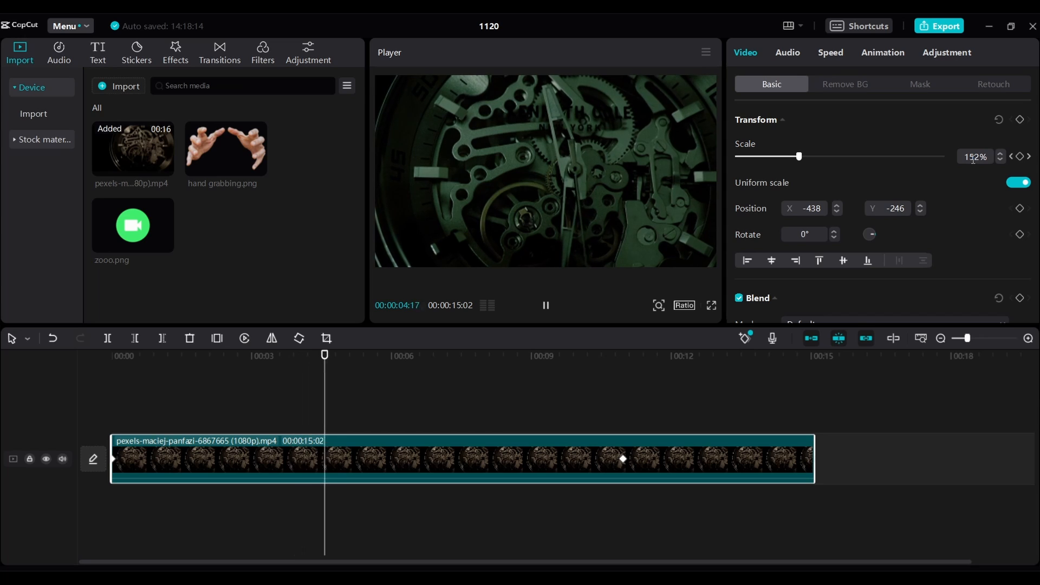
key("space")
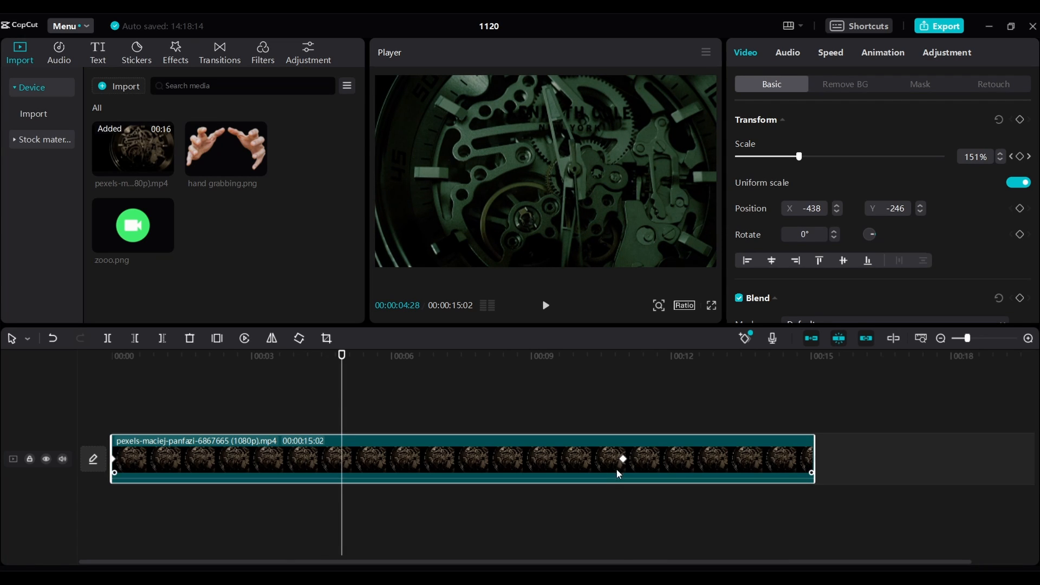
Step: Speed up the zoom-out by moving the second scale keyframe earlier to about 9.7 seconds and setting the starting scale to 197%
left_click_drag(623, 461, 564, 466)
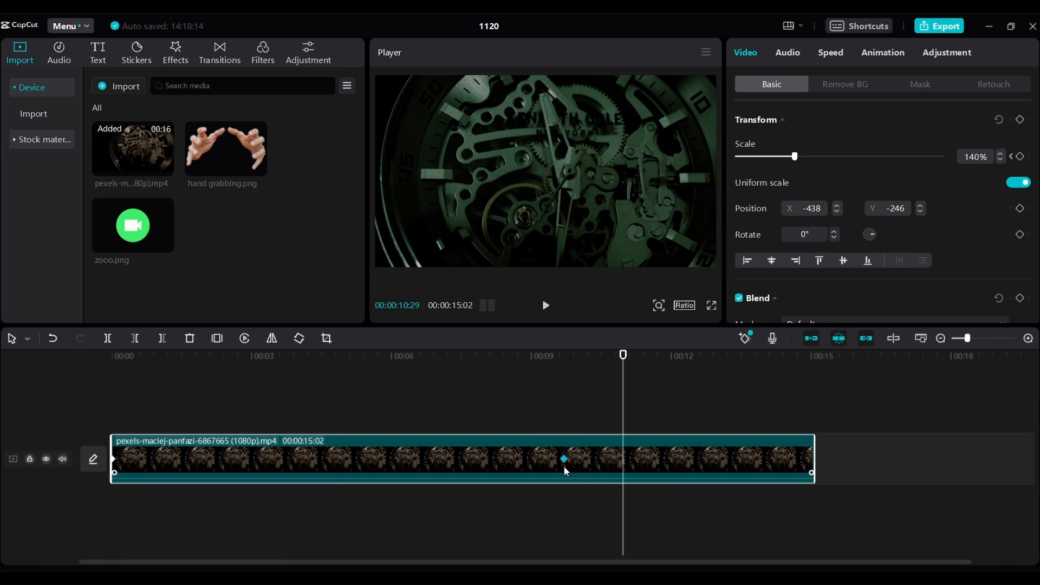
key("Home")
key("space")
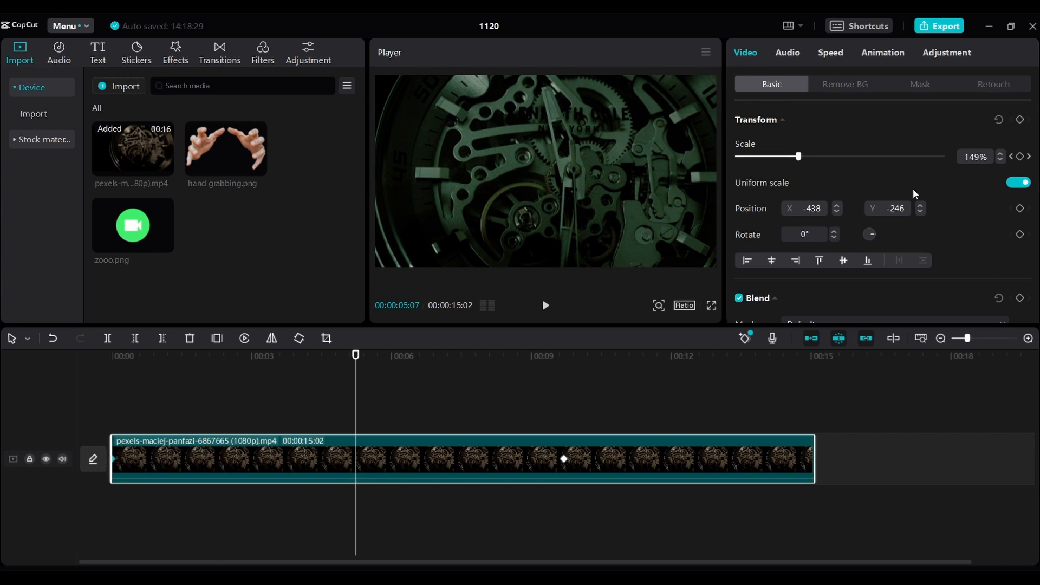
key("Home")
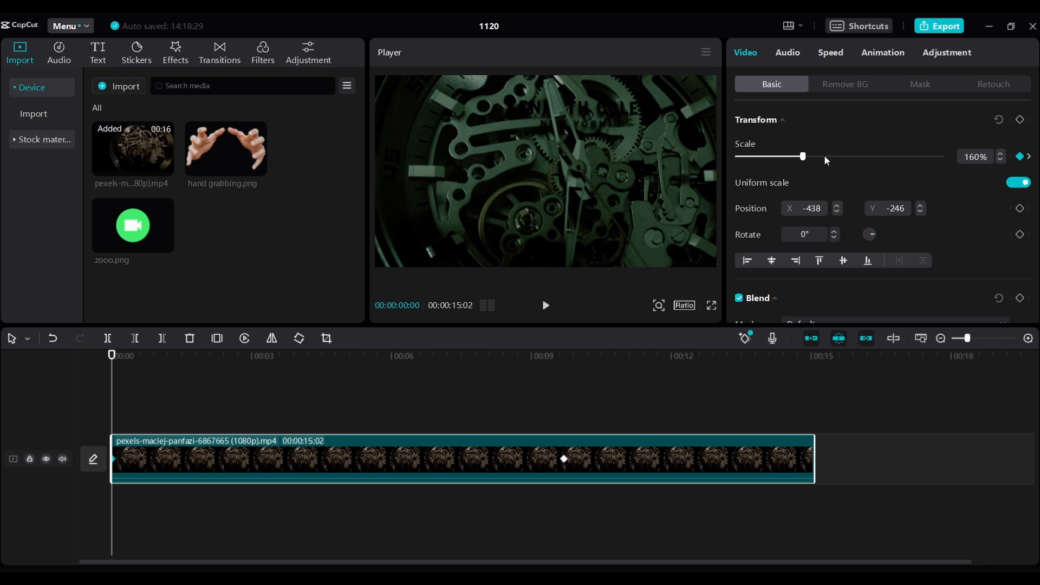
left_click_drag(825, 157, 818, 157)
key("space")
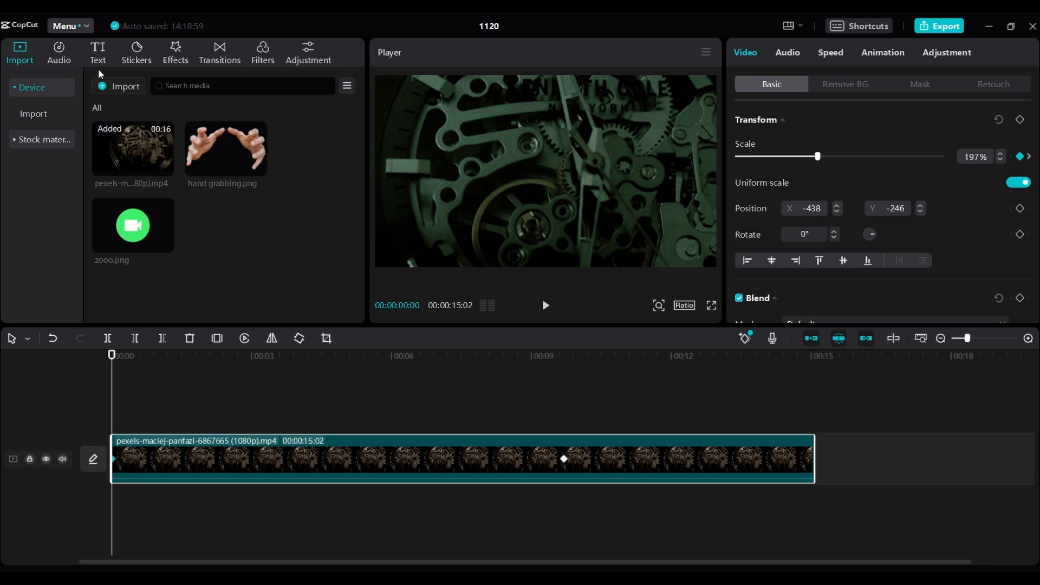
Step: Add a default text clip at the start of the timeline and shorten it to about half a second
left_click(99, 53)
left_click(125, 132)
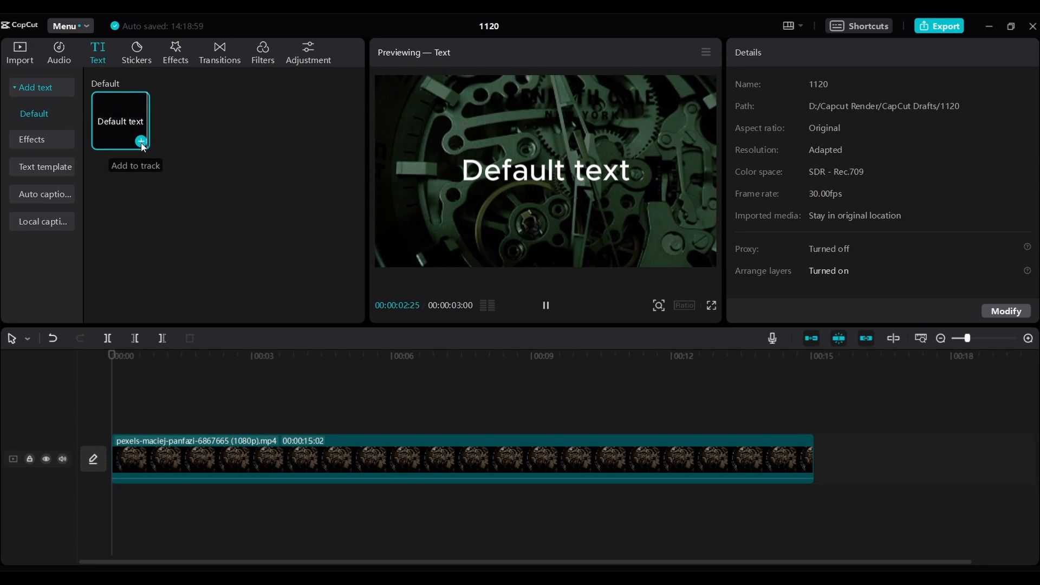
left_click(141, 141)
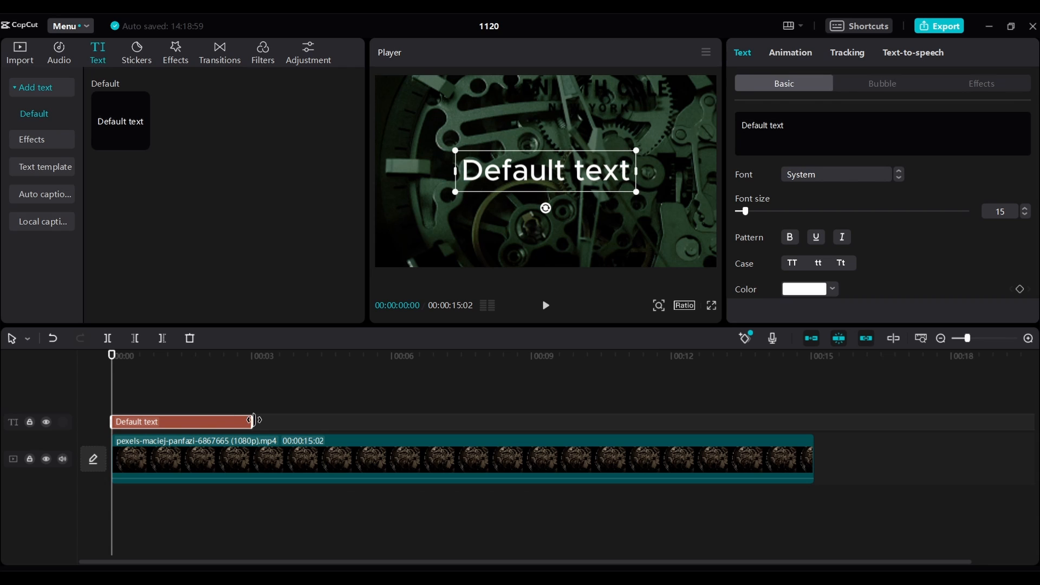
left_click_drag(252, 421, 136, 434)
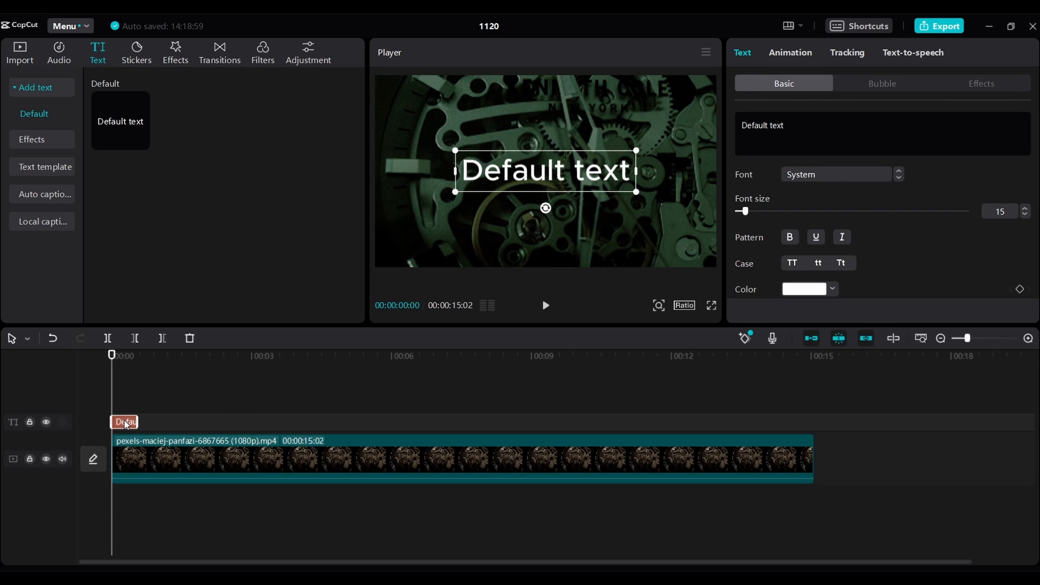
Step: Replace the text with "And by the end of the year" and set its font size to 11
double_click(799, 119)
key("BackSpace")
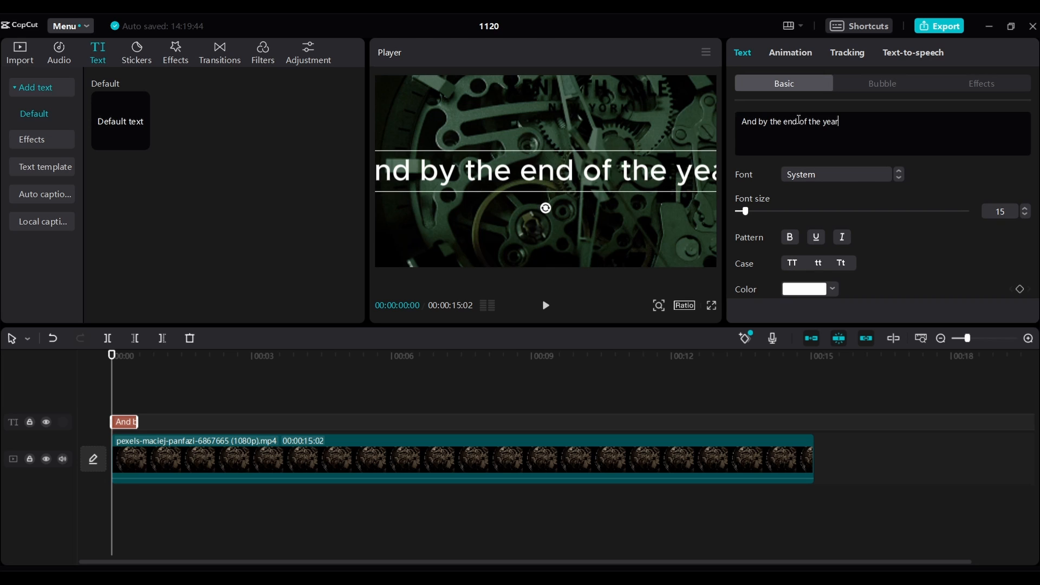
left_click(1028, 219)
left_click(1028, 220)
left_click(1028, 219)
left_click(1028, 219)
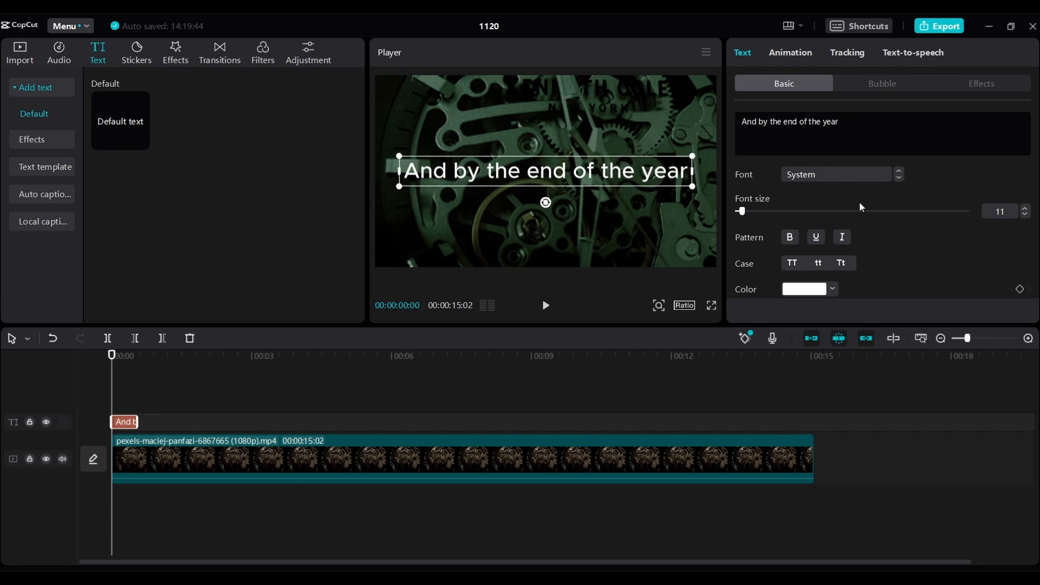
Step: Change the text's font to Eras Light ITC, keeping it at size 11
left_click(877, 173)
scroll(848, 265, "down", 5)
scroll(857, 223, "up", 5)
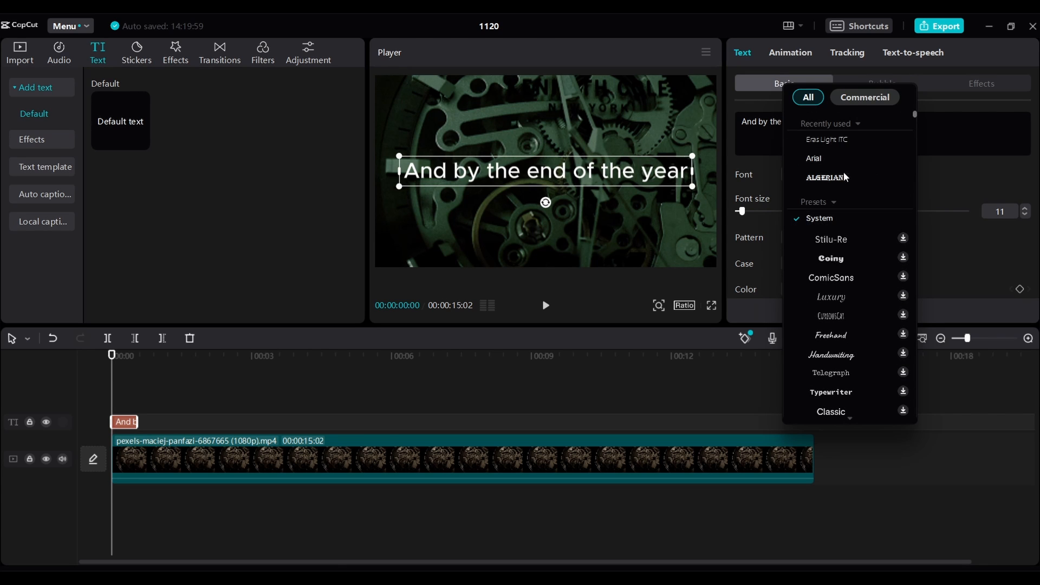
left_click(834, 144)
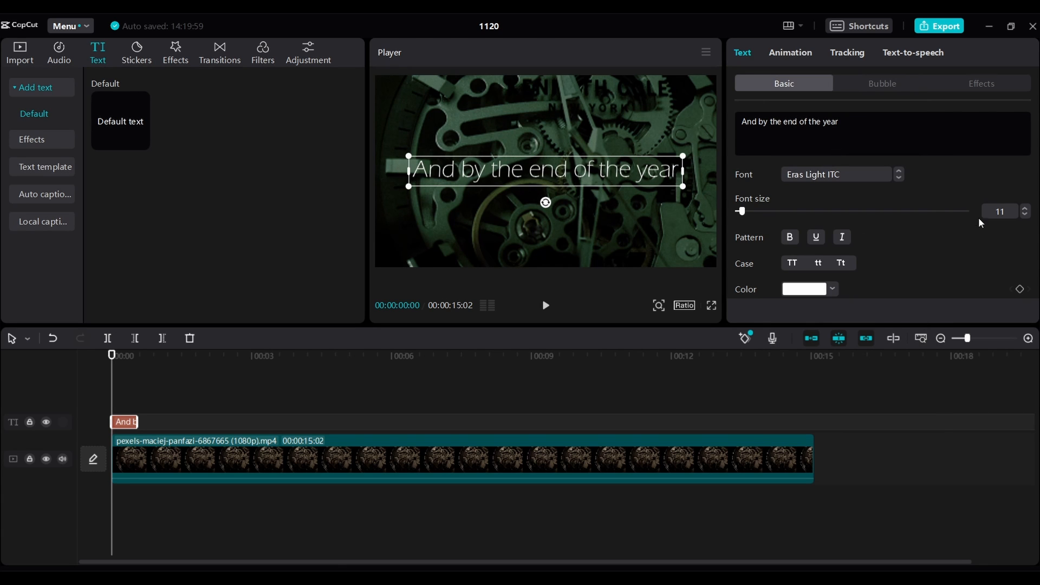
left_click(1026, 208)
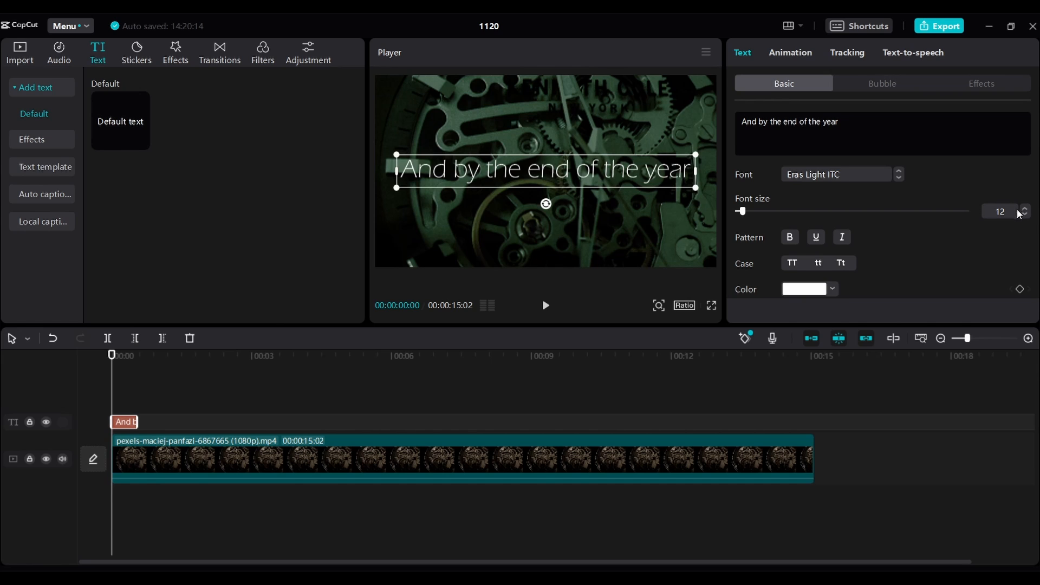
left_click(1026, 215)
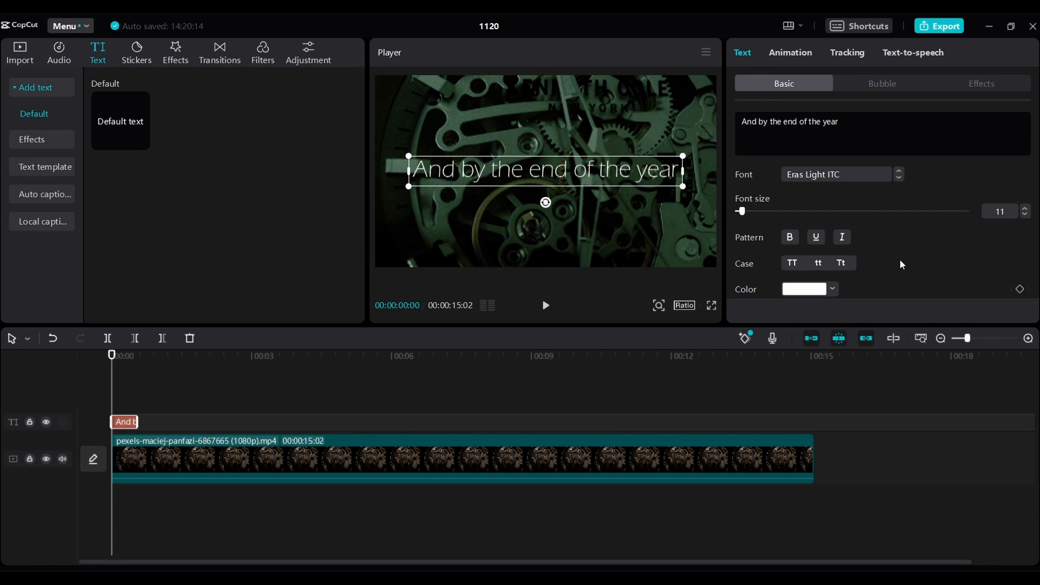
Step: Apply the Slide Up exit animation to the text clip, keeping the 0.5 s duration, and play it back
left_click(789, 54)
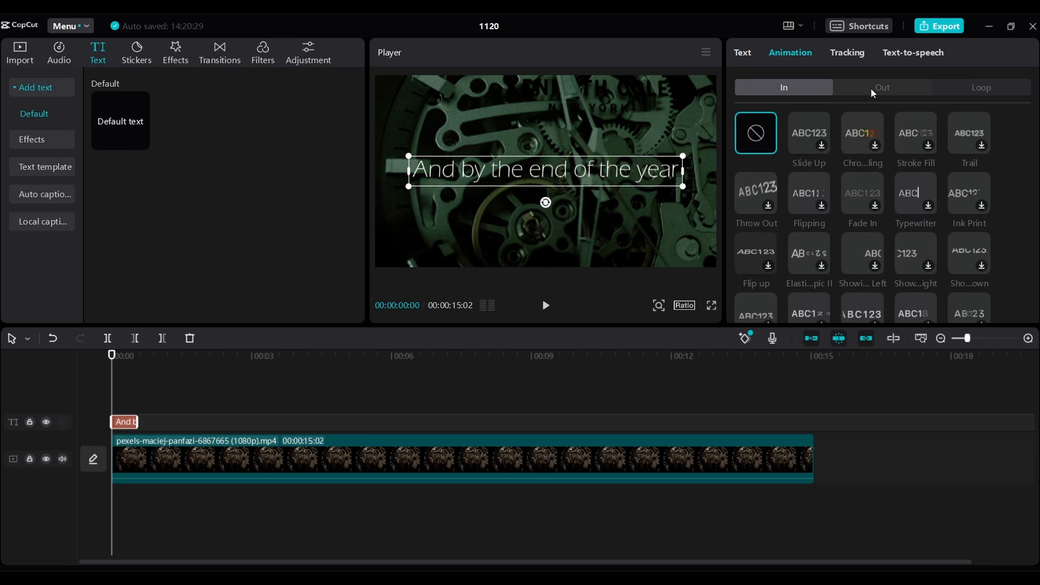
left_click(870, 87)
scroll(863, 213, "down", 2)
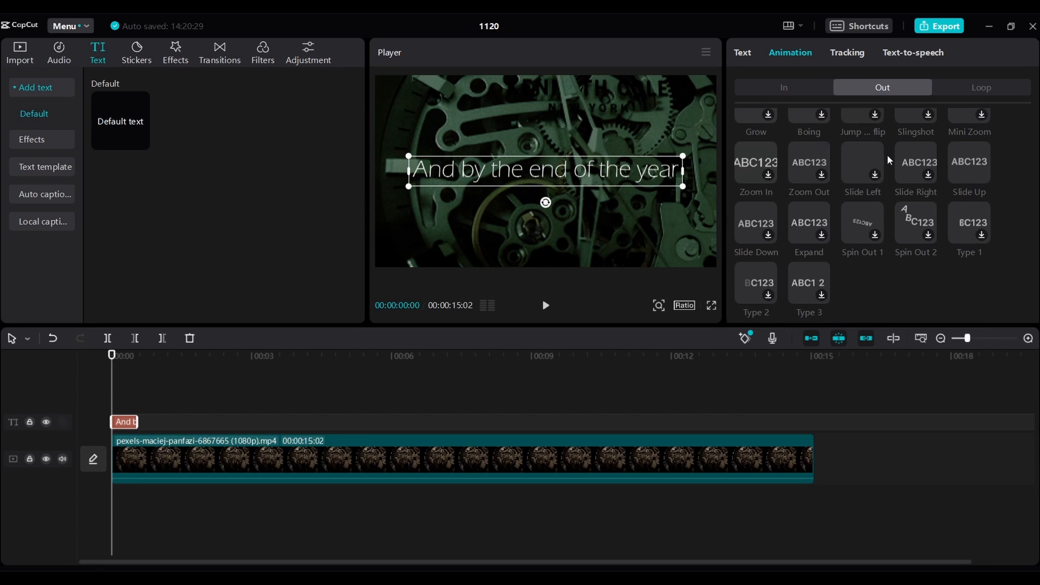
left_click(961, 162)
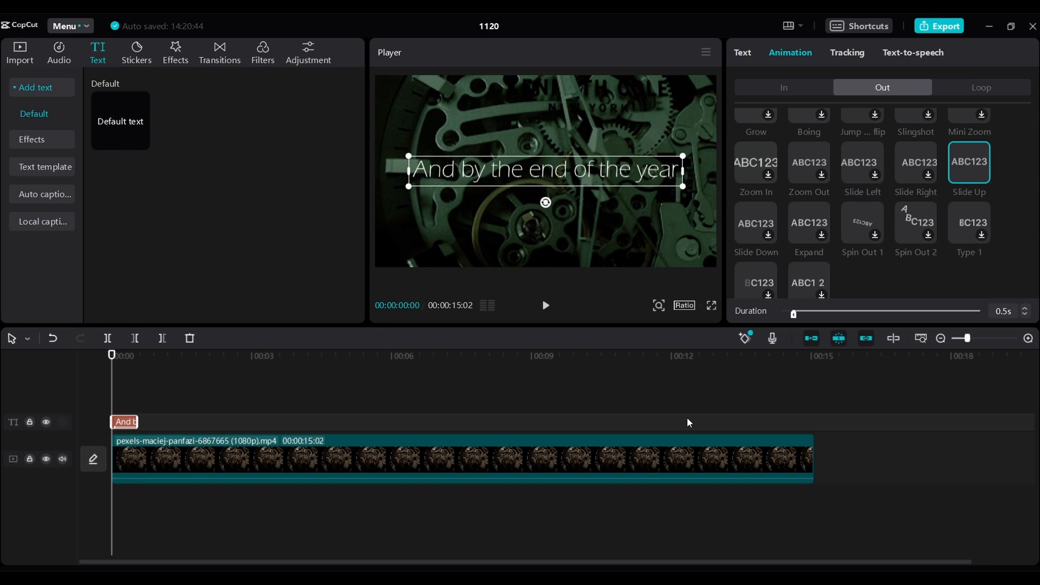
key("space")
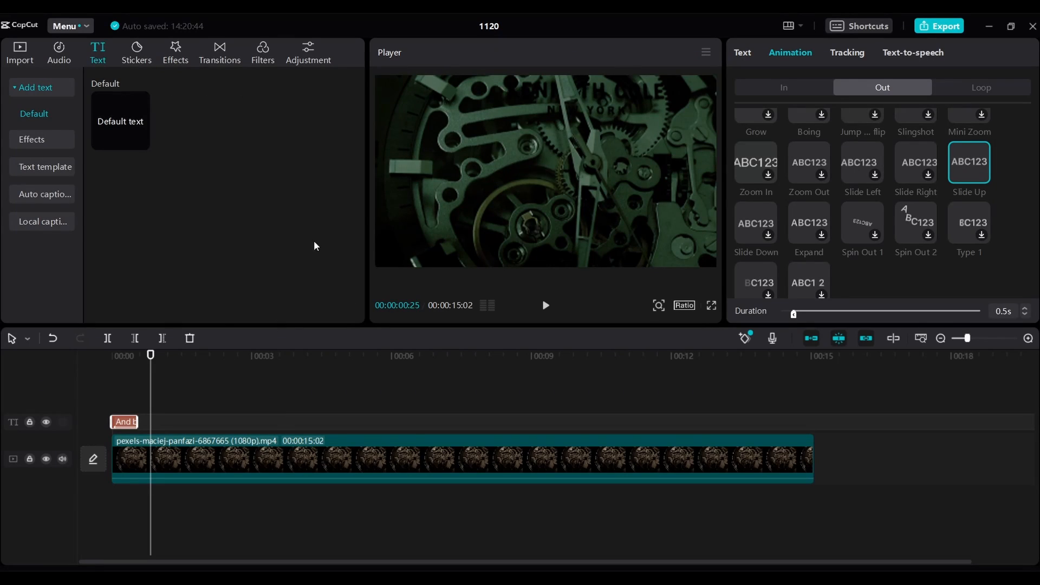
Step: Place hand grabbing.png on a track above the watch footage near the text's end and scale it down to 79%
left_click(31, 57)
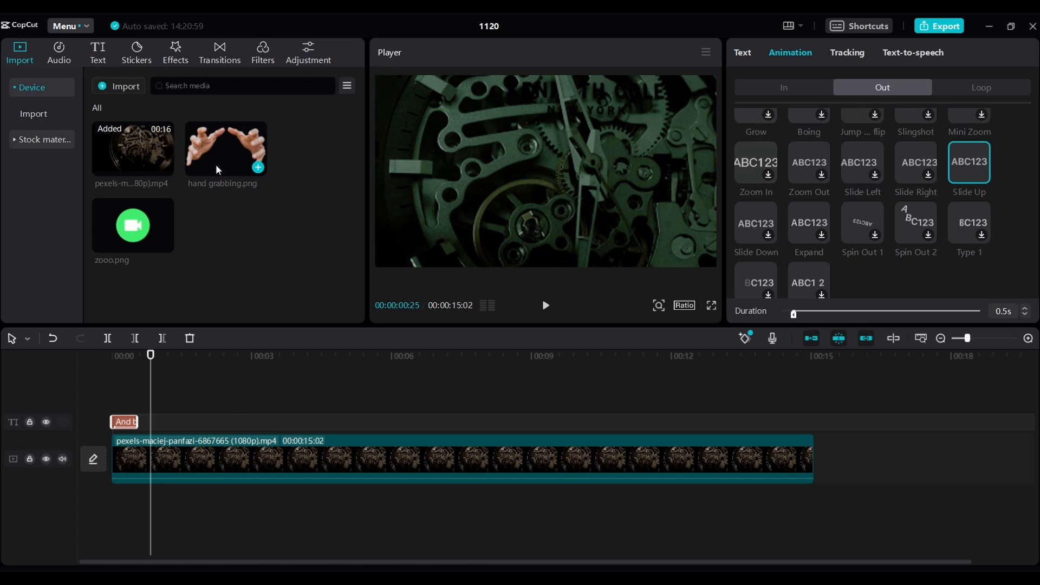
left_click_drag(219, 171, 170, 423)
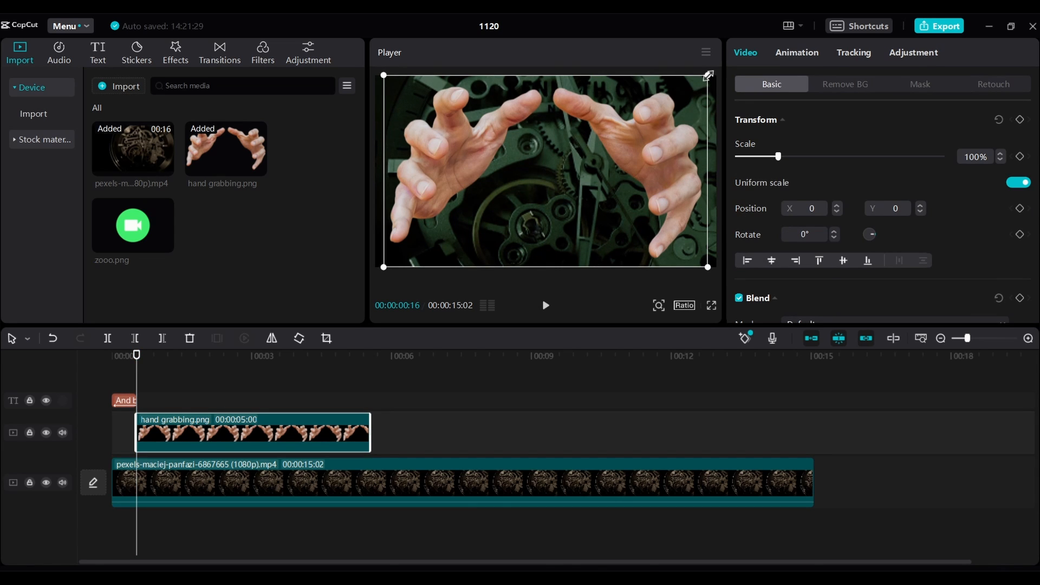
left_click_drag(706, 76, 653, 100)
Step: Shift the hands clip earlier so it starts at 00:00:00:14, slightly overlapping the fading text
key("Left")
key("Left")
key("Left")
key("Left")
key("Left")
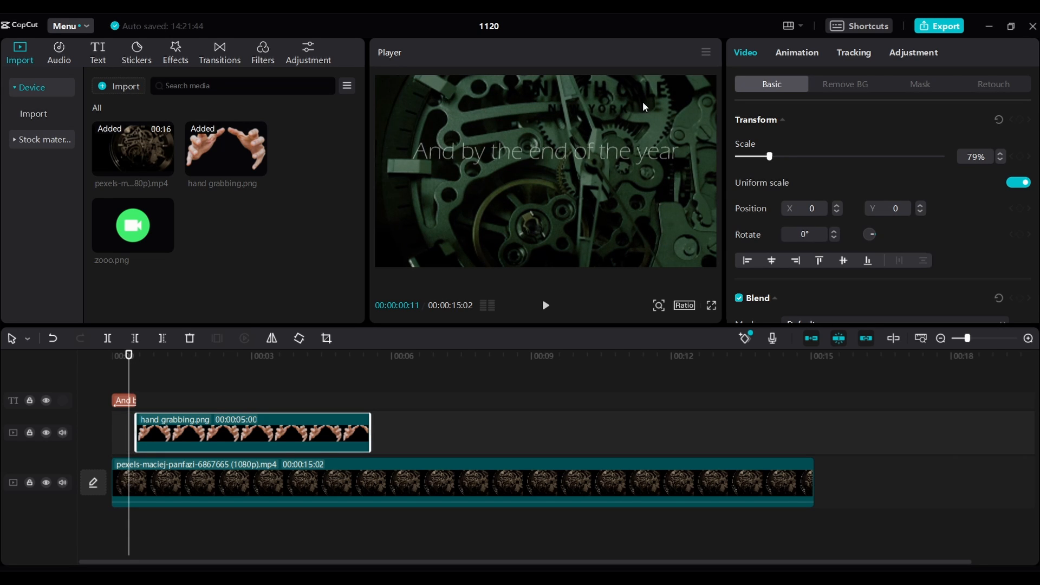
left_click_drag(277, 432, 275, 433)
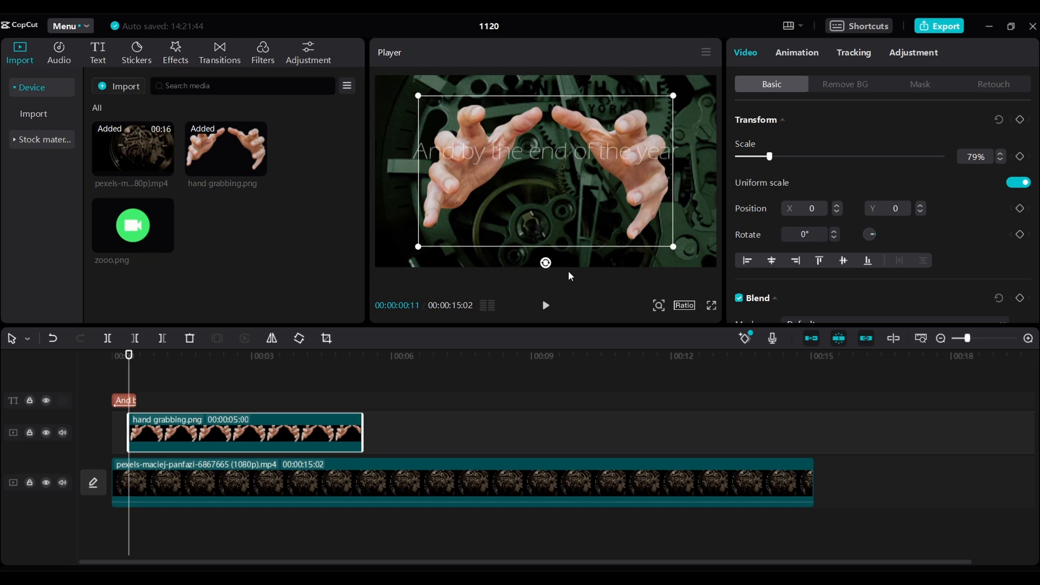
key("Right")
key("Right")
key("Right")
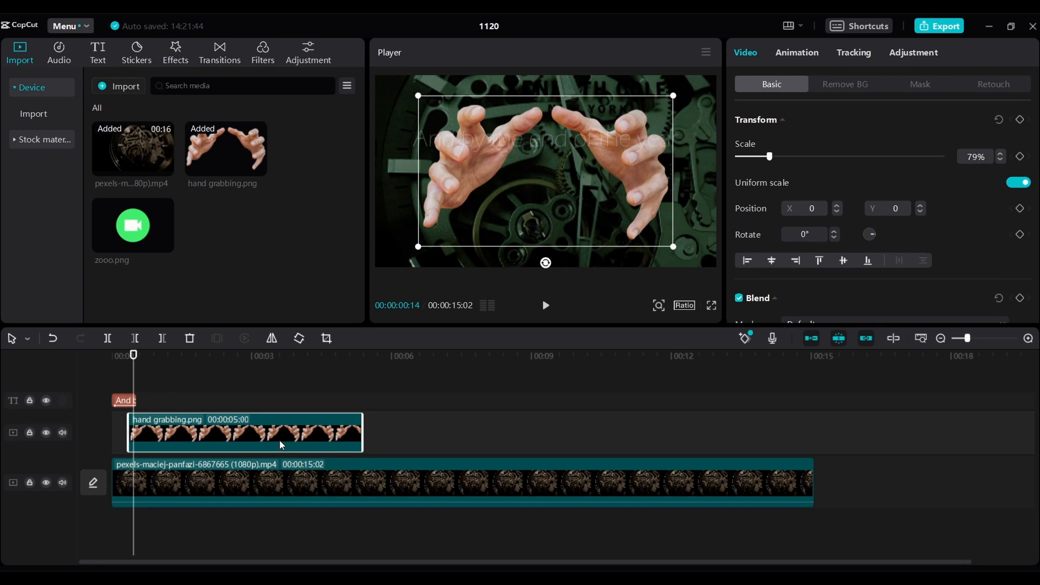
left_click_drag(281, 444, 286, 444)
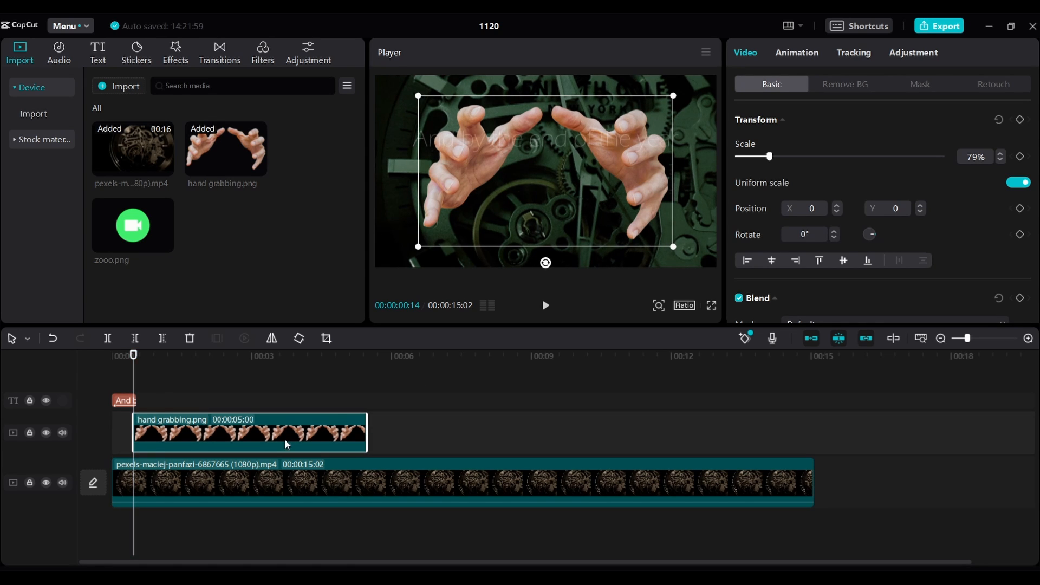
Step: Raise the hands clip's contrast to 41 and increase its saturation slightly
left_click(913, 51)
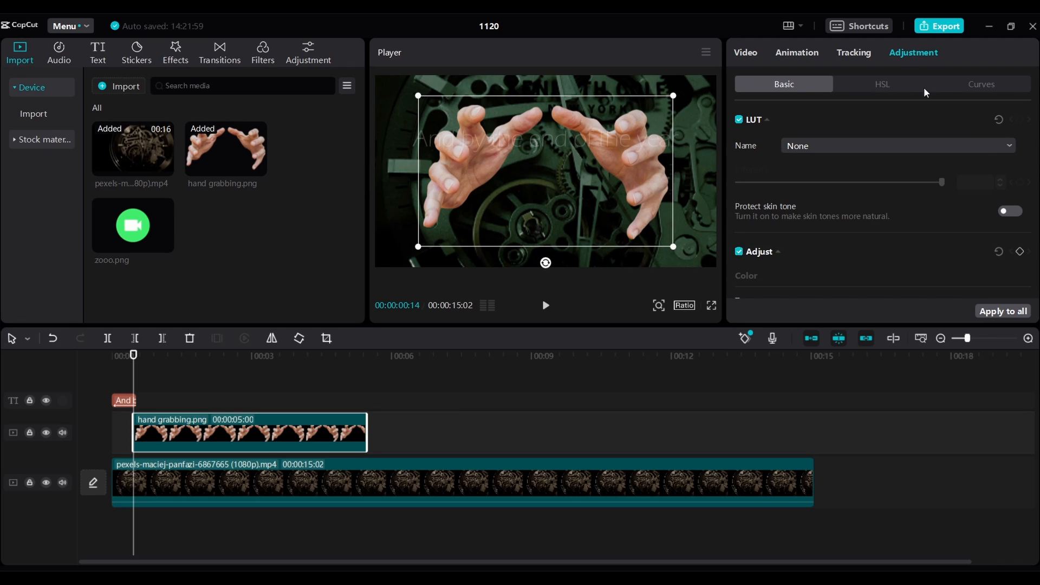
scroll(827, 148, "down", 2)
scroll(828, 154, "down", 4)
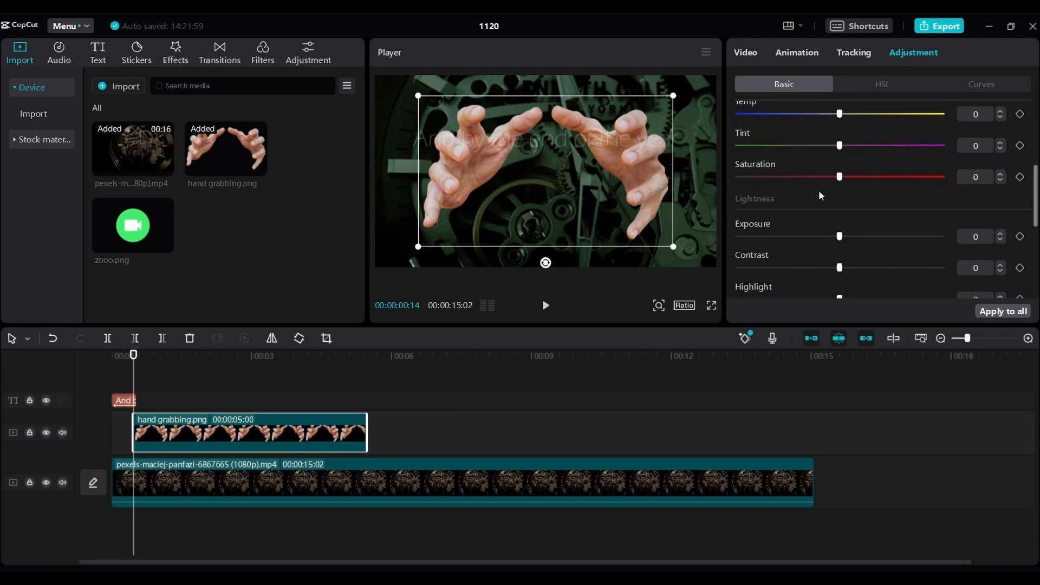
left_click_drag(842, 273, 923, 275)
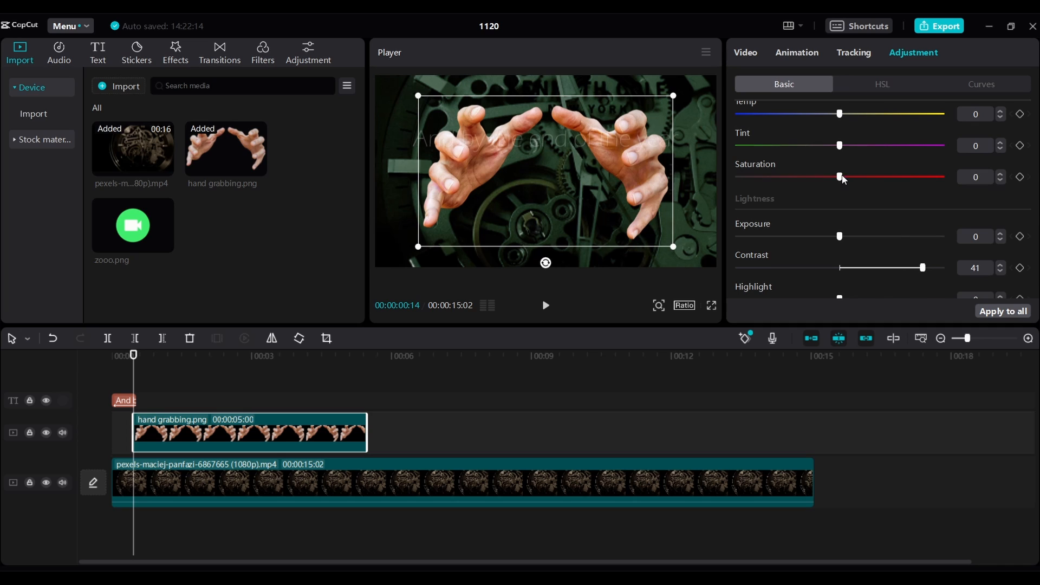
left_click_drag(843, 179, 862, 180)
Step: Shift the tint of the orange tones in the hands slightly toward red using HSL
left_click(866, 85)
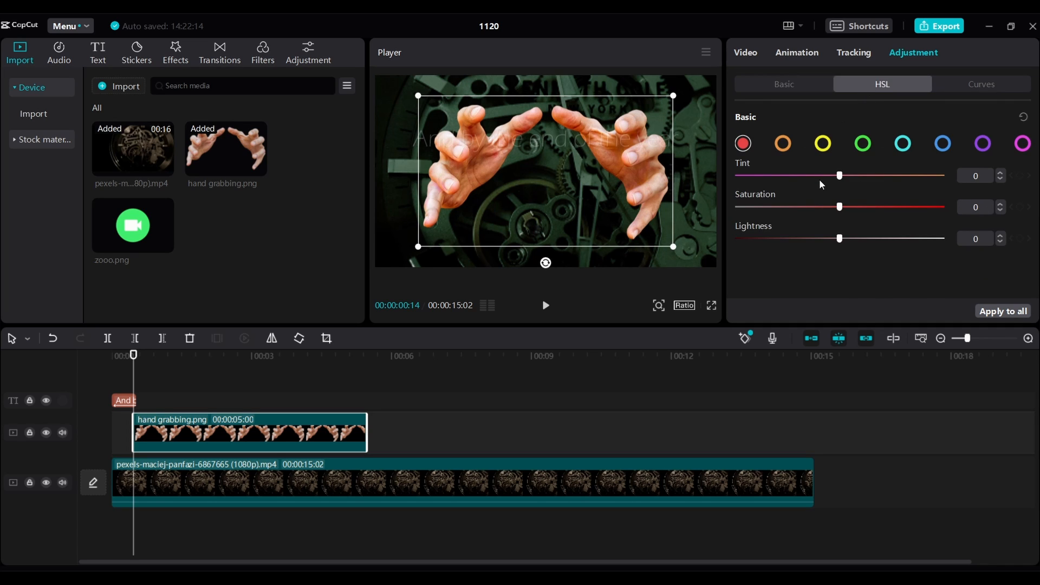
left_click(783, 144)
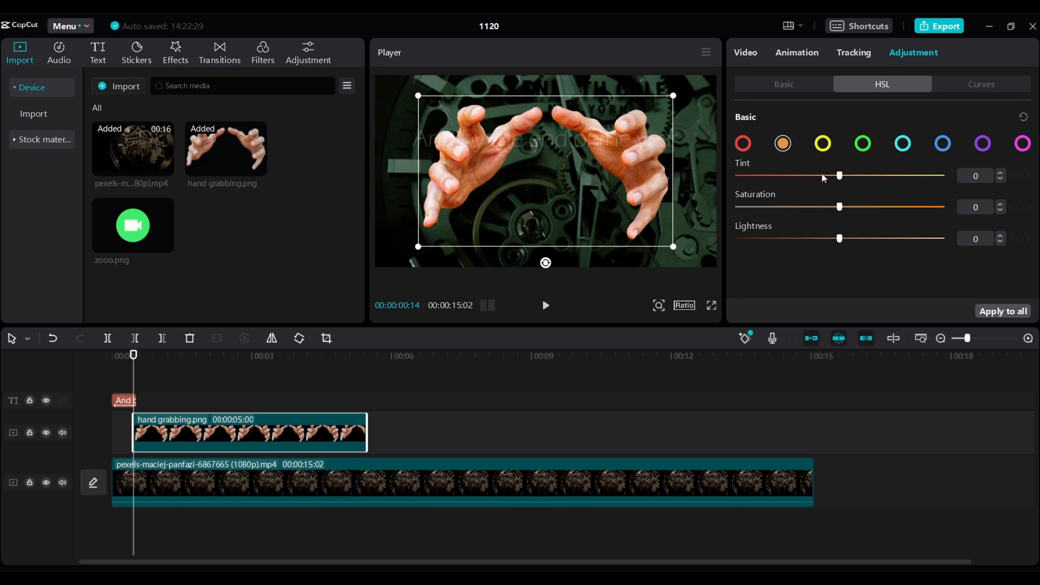
left_click(823, 175)
Step: Set the hands clip's Sharpen adjustment to 15
left_click(769, 90)
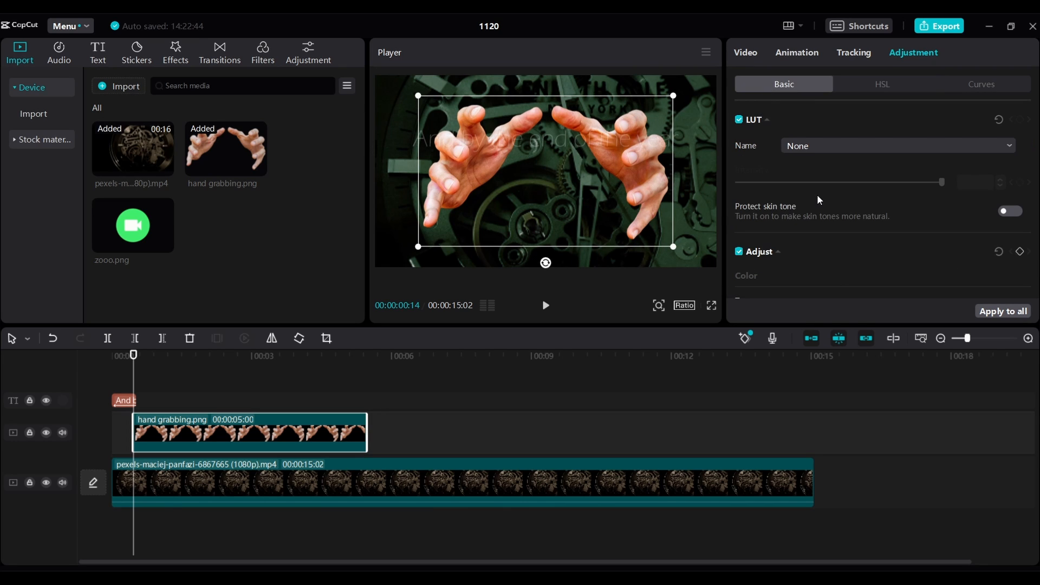
scroll(817, 194, "down", 3)
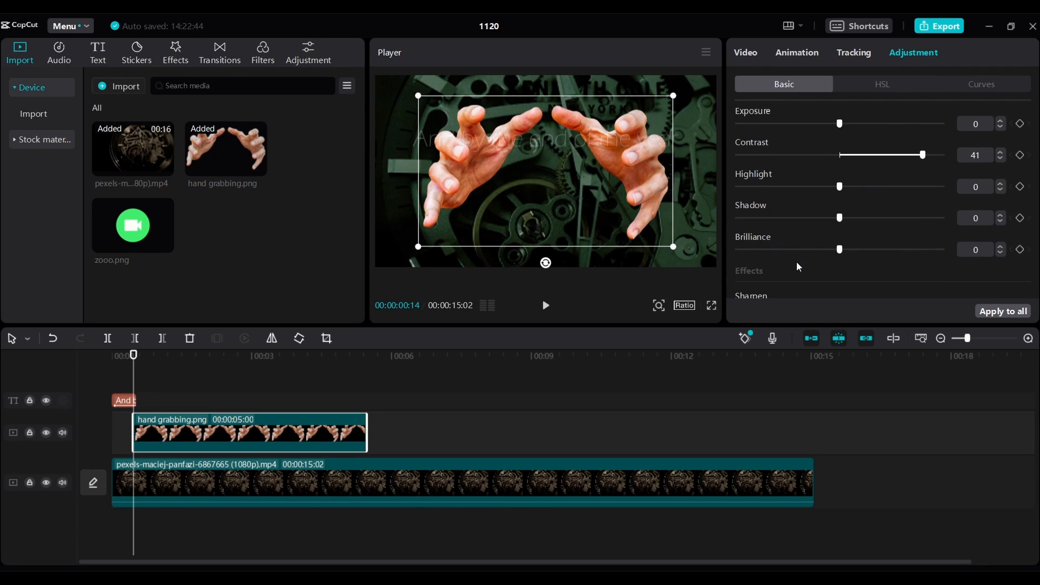
scroll(797, 261, "down", 3)
left_click_drag(738, 199, 769, 201)
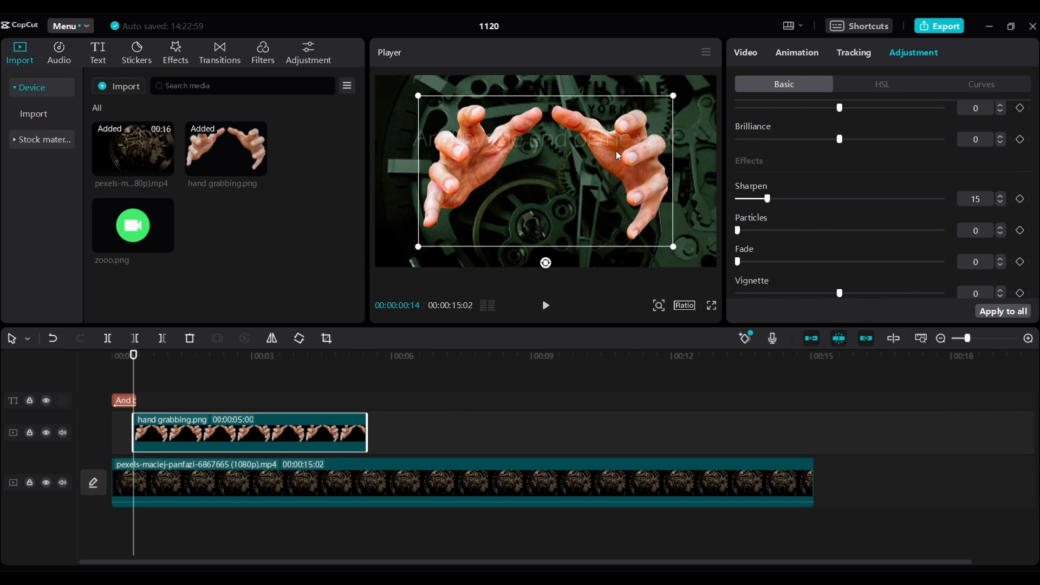
Step: Shrink the hands image to 68% and add a scale keyframe at the clip's start
left_click_drag(665, 102, 647, 110)
left_click(746, 52)
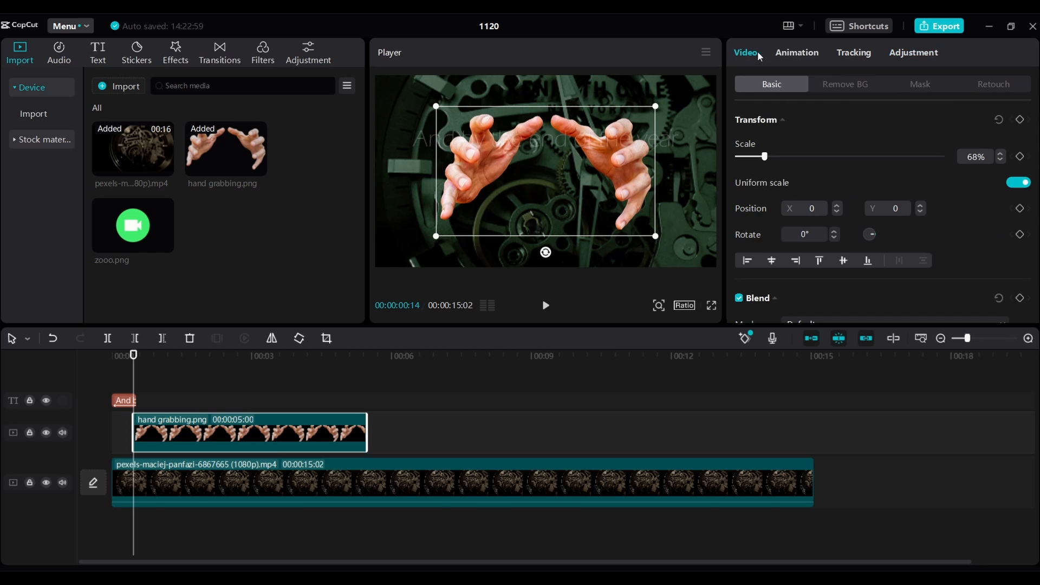
left_click(1021, 157)
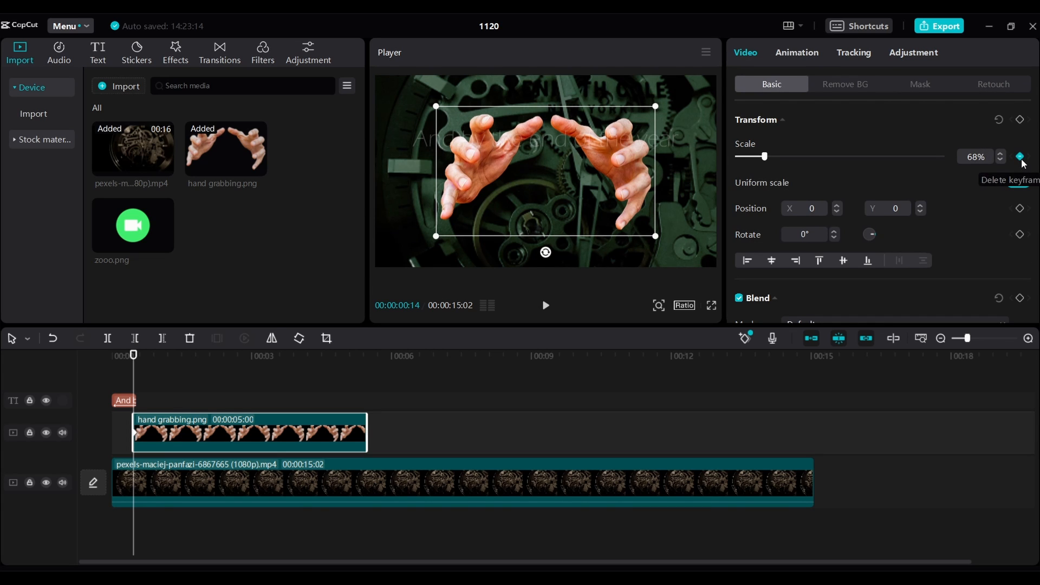
Step: Add a second scale keyframe to the hands clip at about 1.3 seconds, keeping the scale at 68%
key("Right")
key("Right")
key("Right")
key("Right")
key("Right")
key("Right")
key("Right")
key("Right")
key("Right")
key("Right")
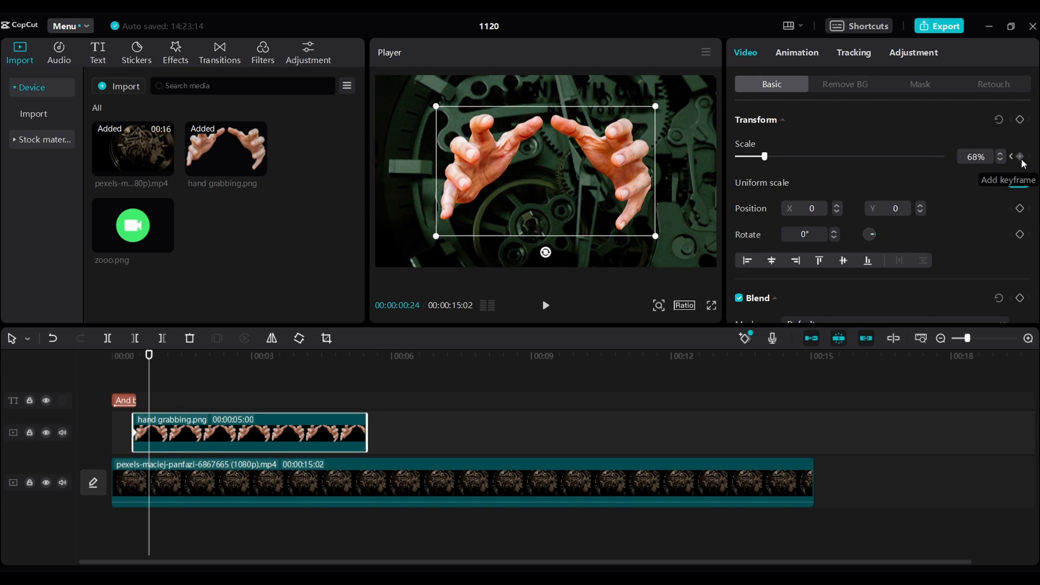
key("Right")
key("Right")
key("Right")
key("Right")
key("Right")
key("Right")
key("Right")
key("Right")
key("Right")
key("Right")
key("Right")
key("Right")
key("Right")
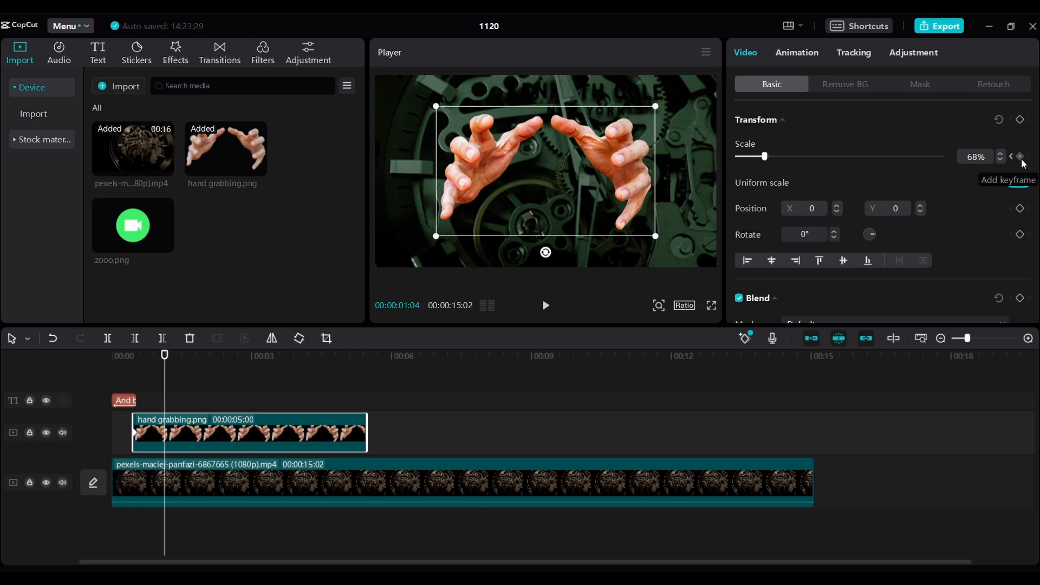
left_click(1020, 157)
Step: Set the scale at the hands clip's first keyframe to 1% and play the growing animation
left_click(1012, 158)
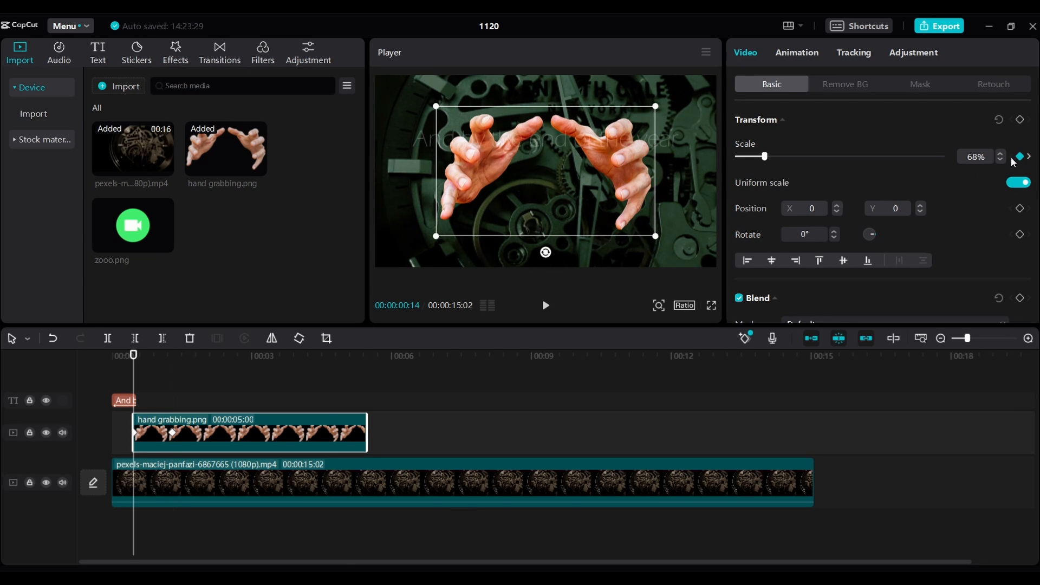
double_click(972, 157)
type("5")
key("Return")
key("space")
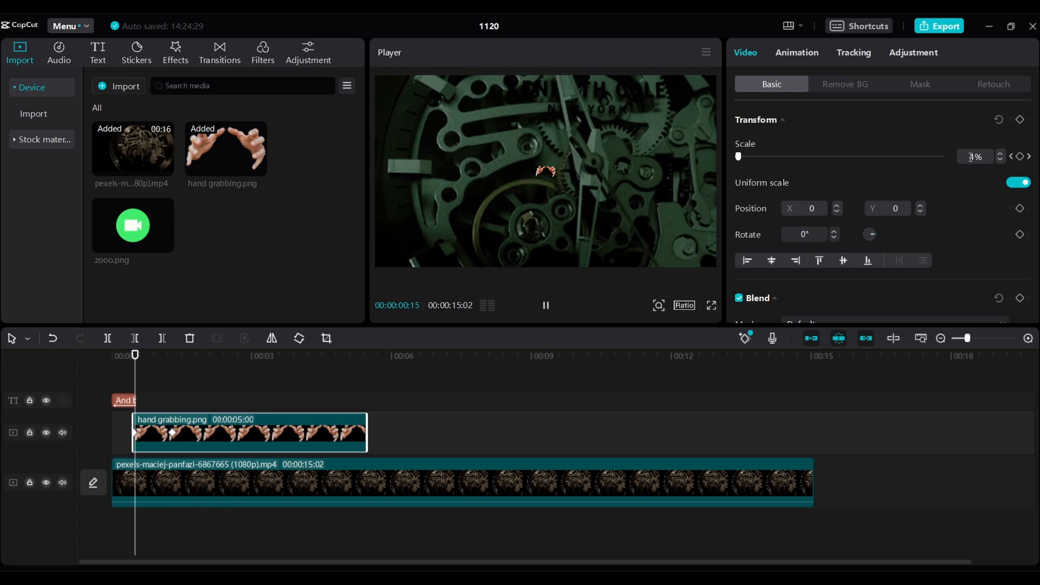
key("space")
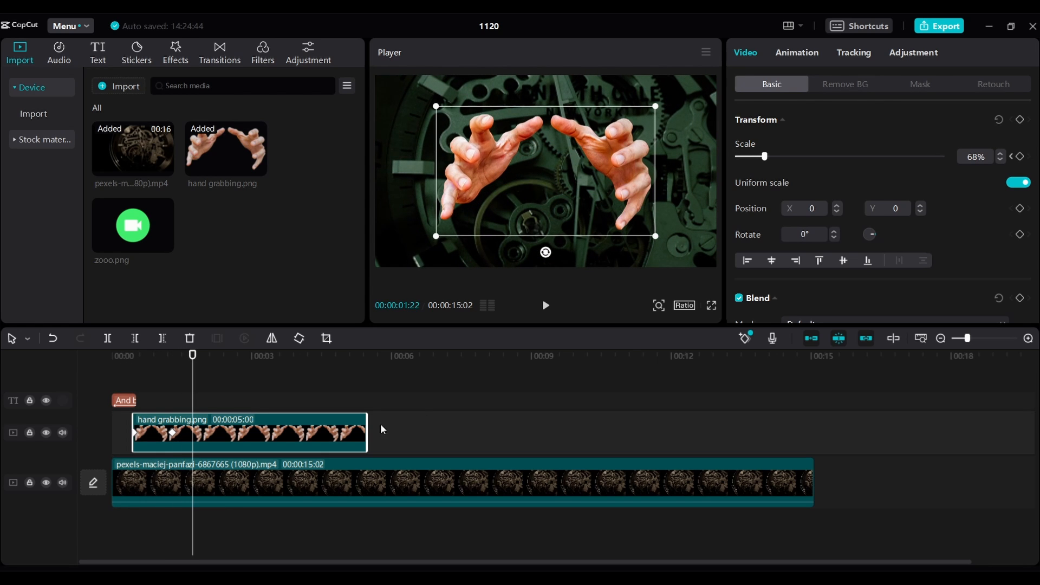
Step: Open the hands clip's scale keyframe graph and apply Auto curve to both keyframes
right_click(285, 437)
left_click(353, 541)
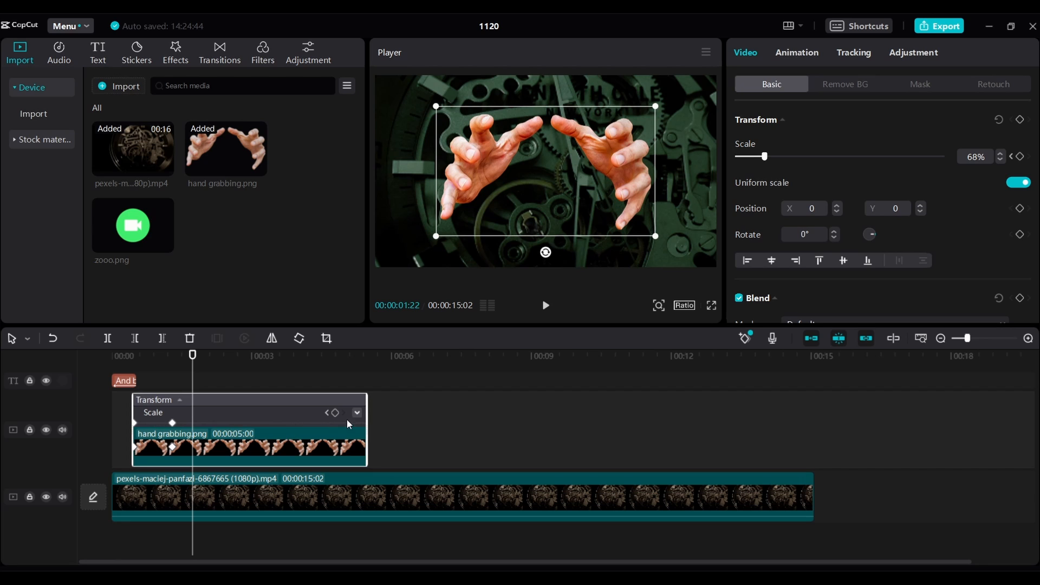
left_click(357, 413)
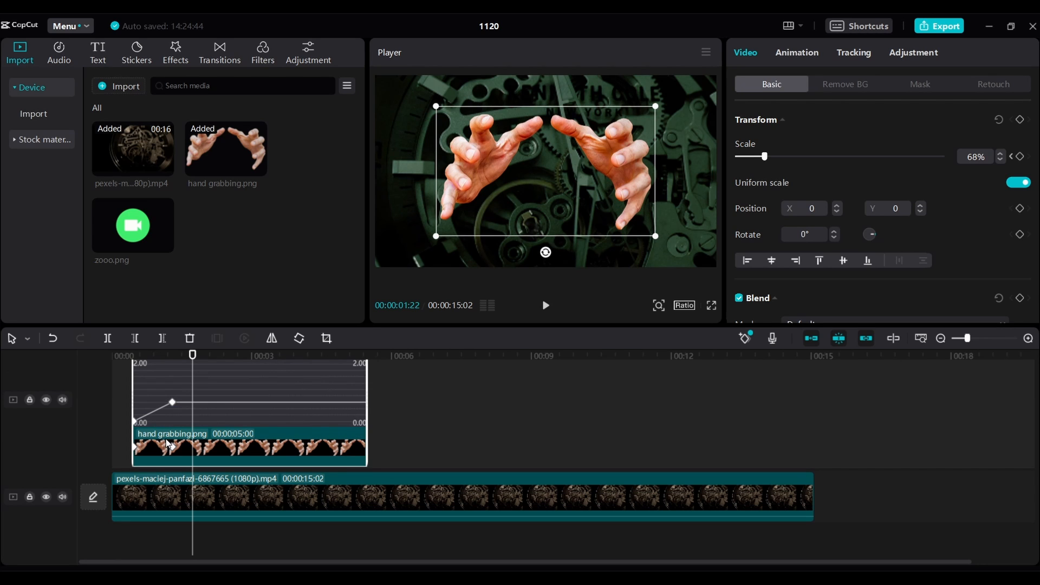
left_click(173, 402)
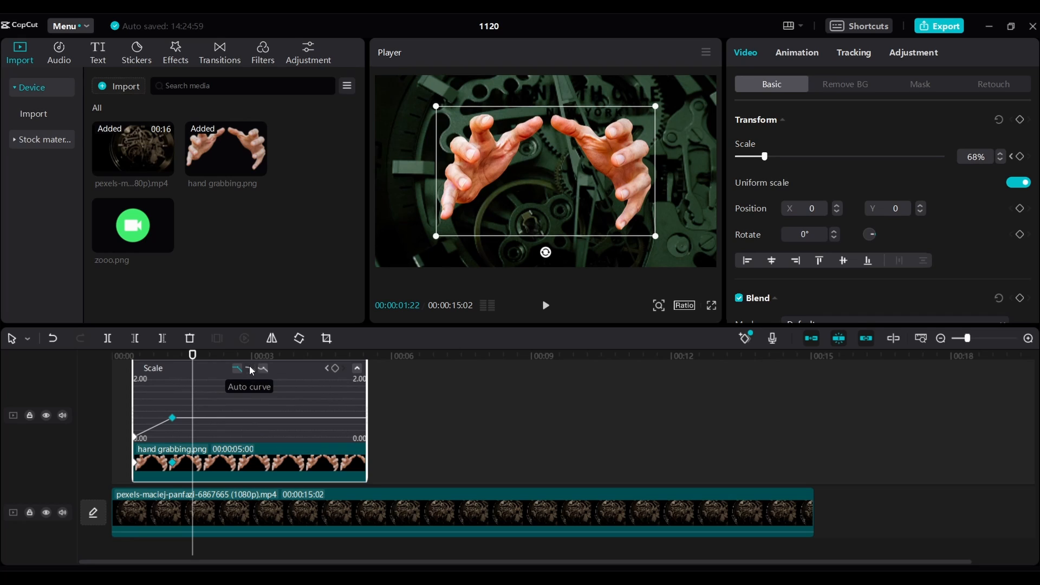
left_click(252, 371)
left_click(136, 435)
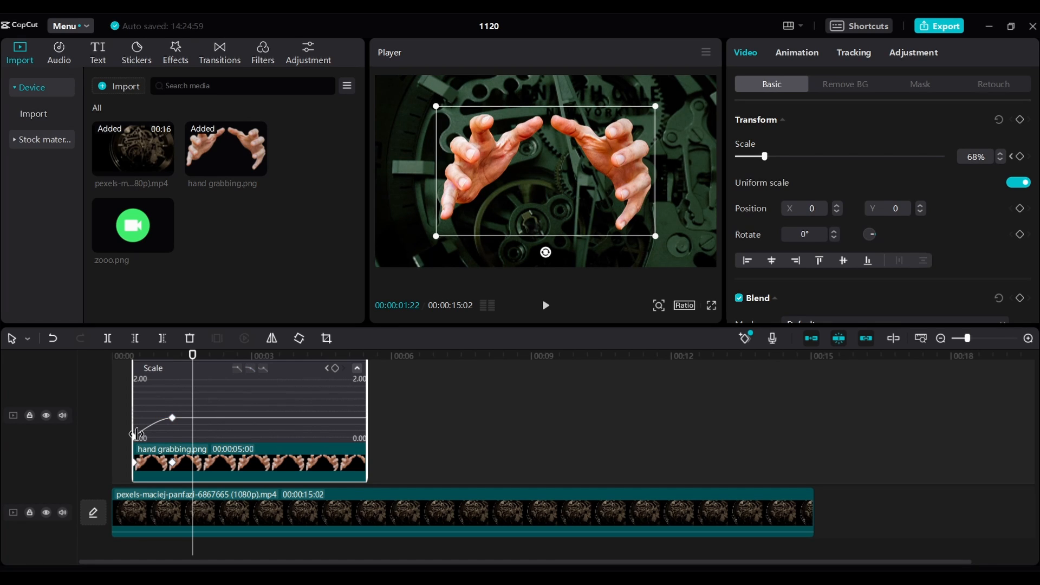
left_click(135, 436)
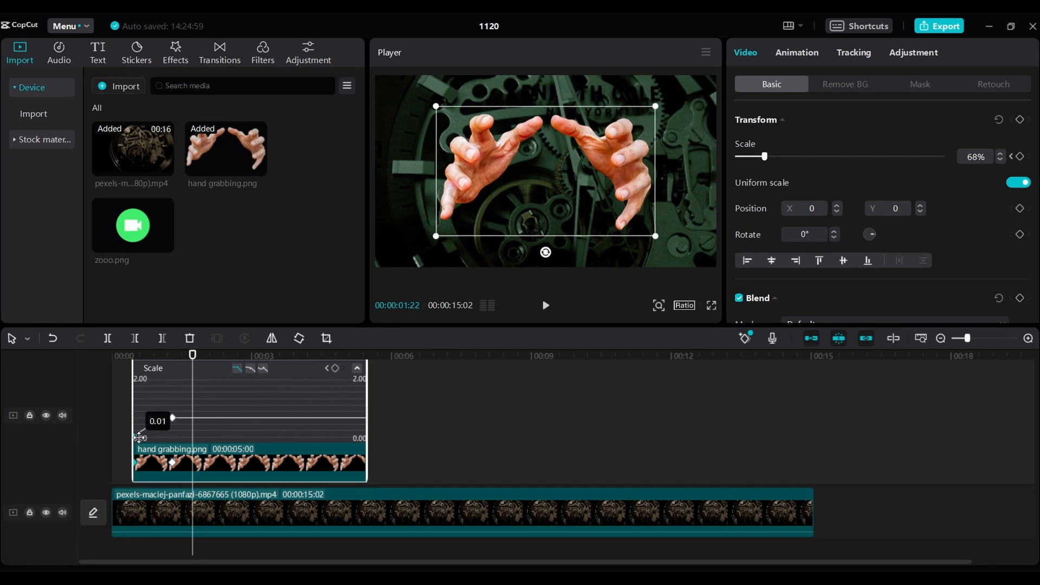
left_click(250, 372)
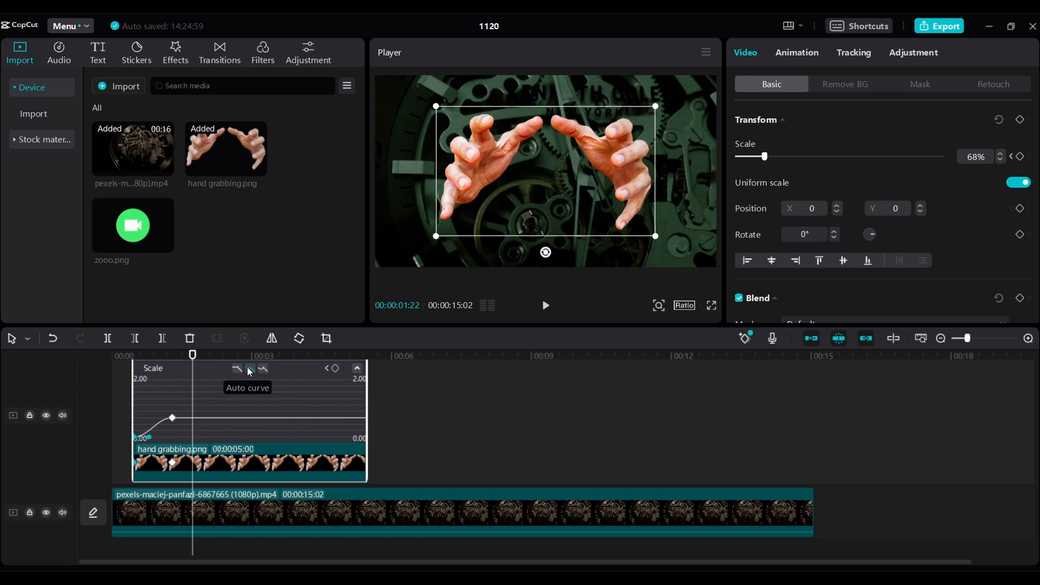
Step: Adjust both keyframes' curve handles so the hands grow quickly at first and ease into full size, then preview it
left_click(171, 415)
left_click_drag(156, 418, 152, 418)
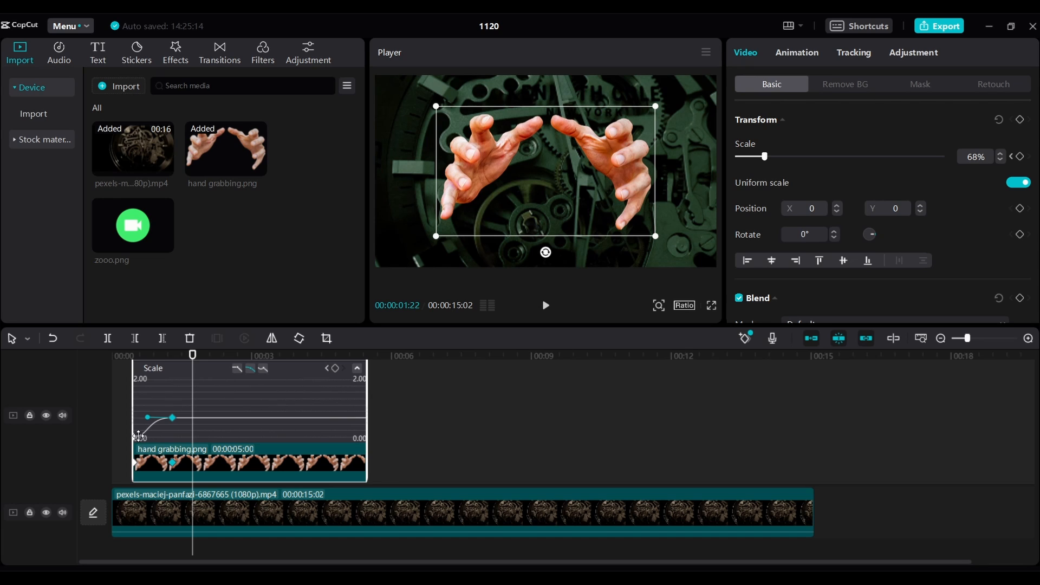
left_click_drag(149, 437, 145, 423)
key("space")
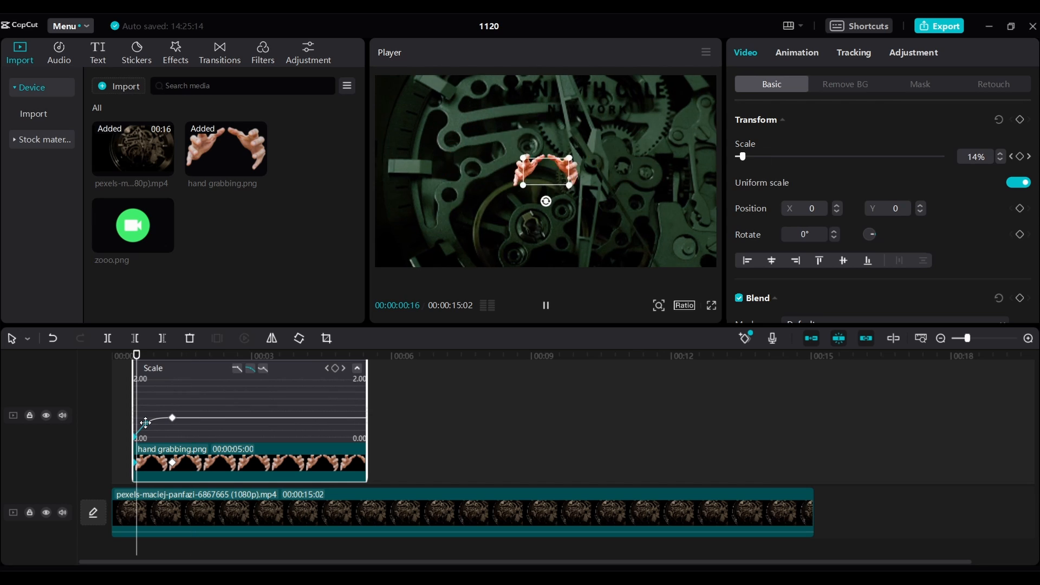
key("space")
Step: Hide the hands clip's keyframe animation graph and return the playhead to the clip's start
right_click(244, 469)
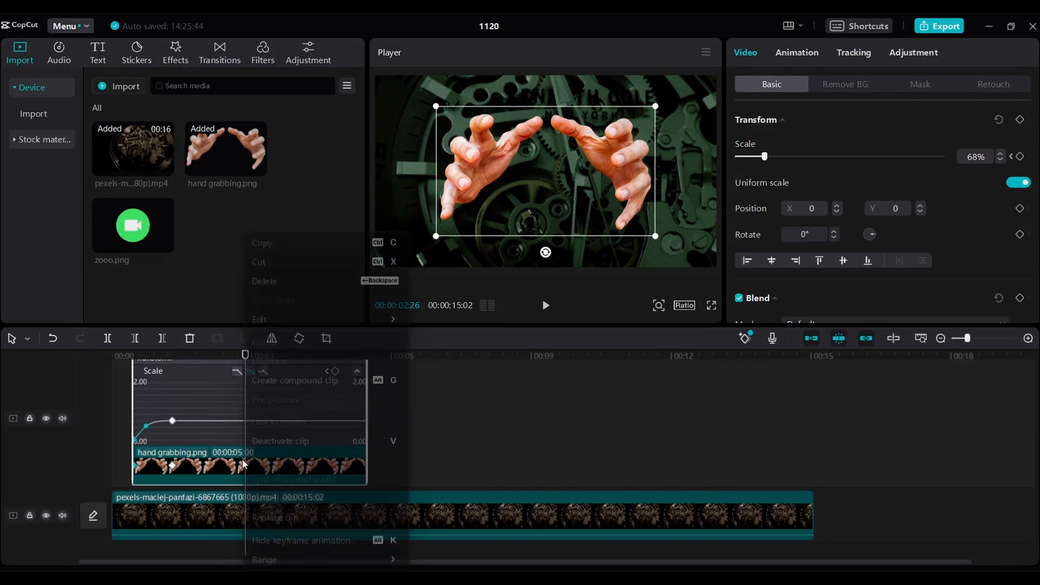
left_click(350, 541)
key("Up")
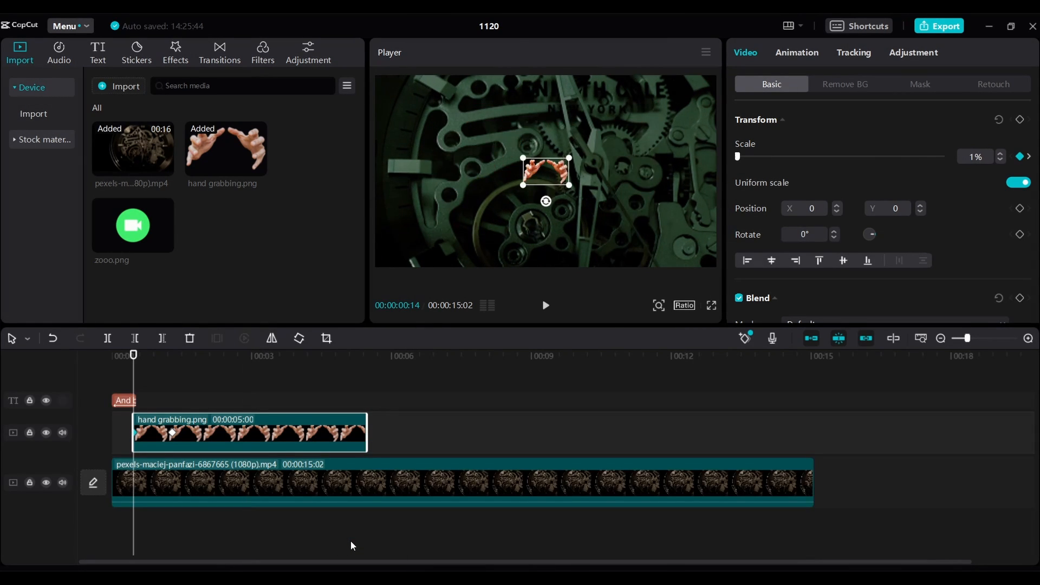
Step: Place zooo.png on its own track above the hands clip, shortly after the hands start, keeping the text clip on the topmost track
key("Up")
key("space")
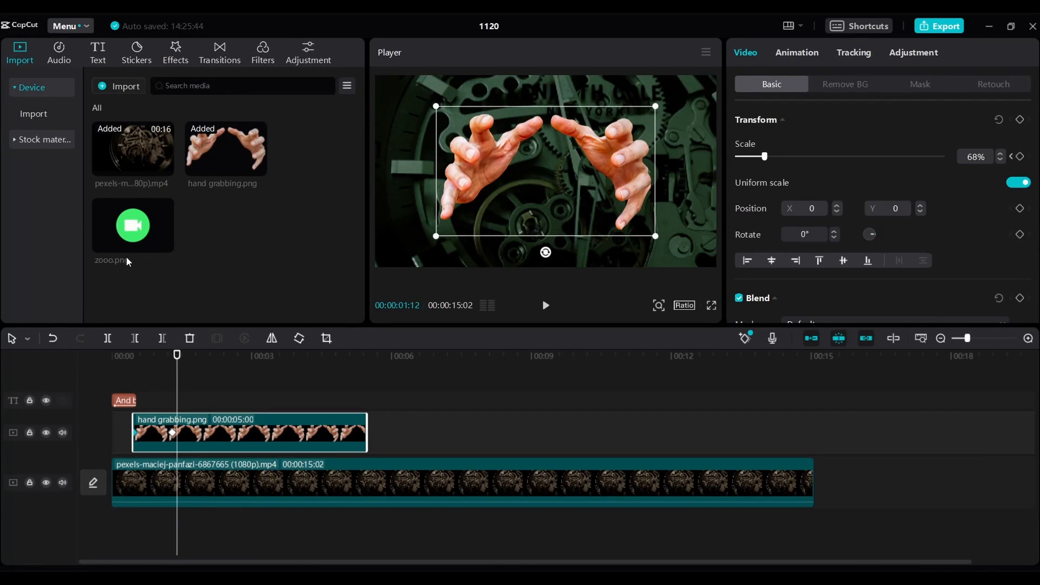
left_click_drag(127, 223, 147, 392)
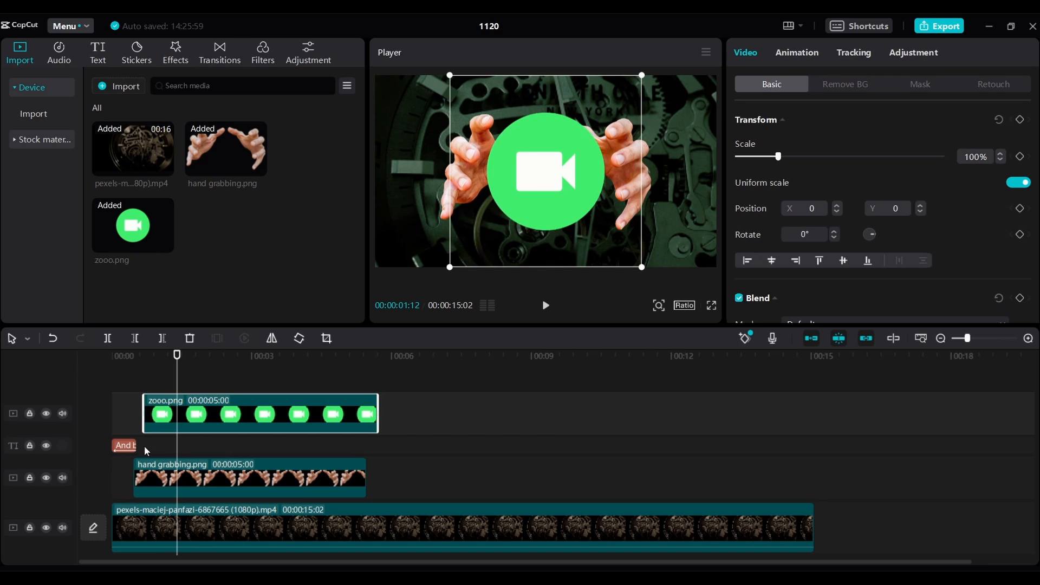
left_click_drag(127, 449, 127, 396)
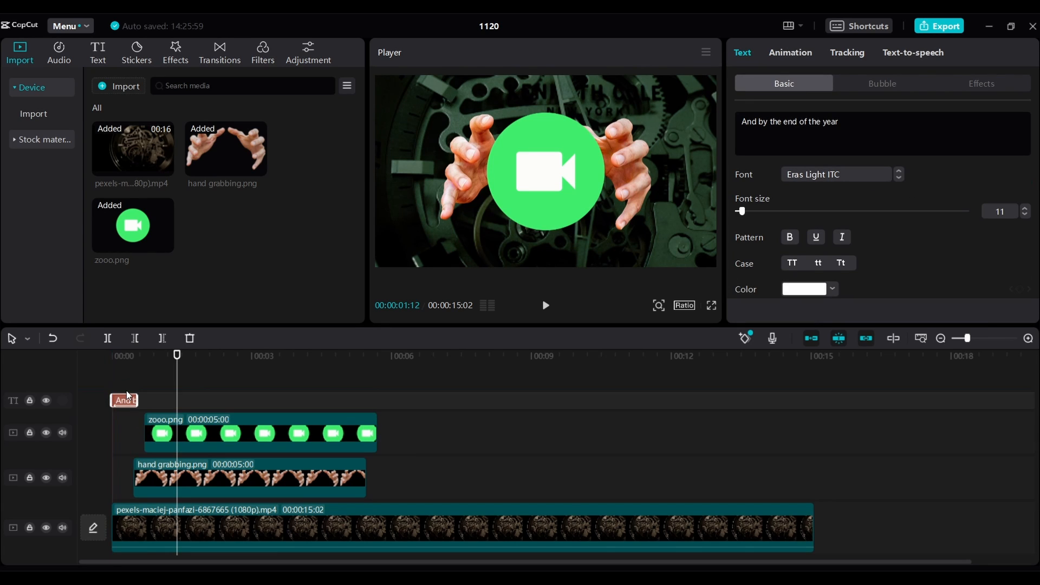
key("ctrl+z")
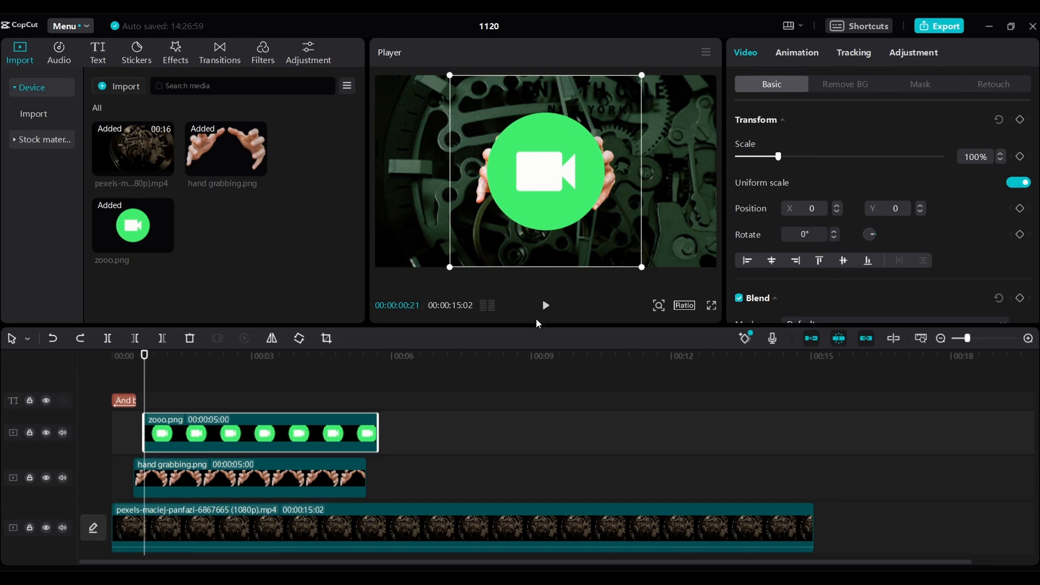
Step: Scale zooo.png down to 73% and add position and rotation keyframes at its start, 00:00:00:19
left_click_drag(778, 159, 766, 159)
left_click(1000, 154)
left_click(998, 161)
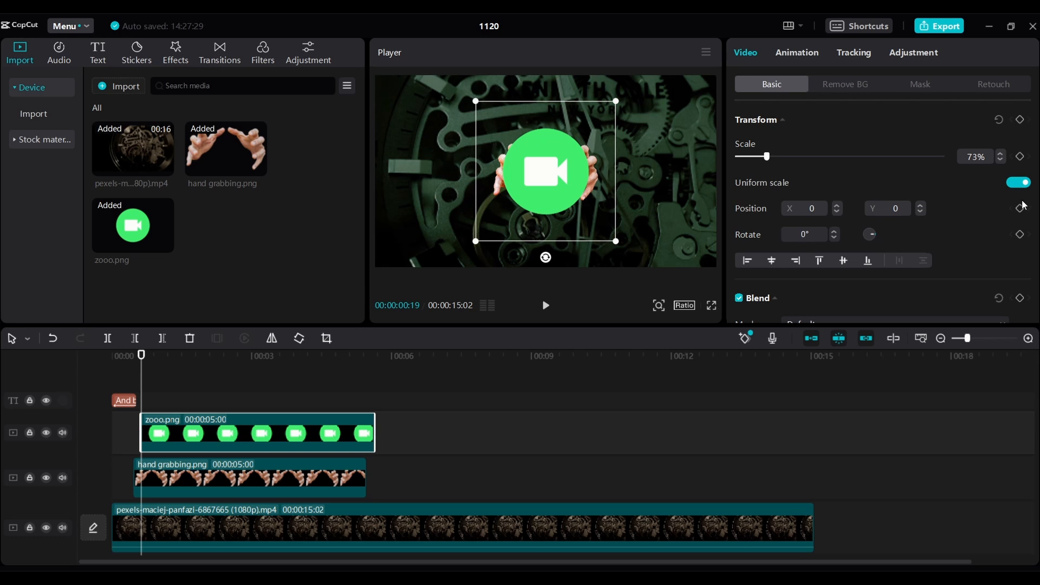
left_click(1021, 208)
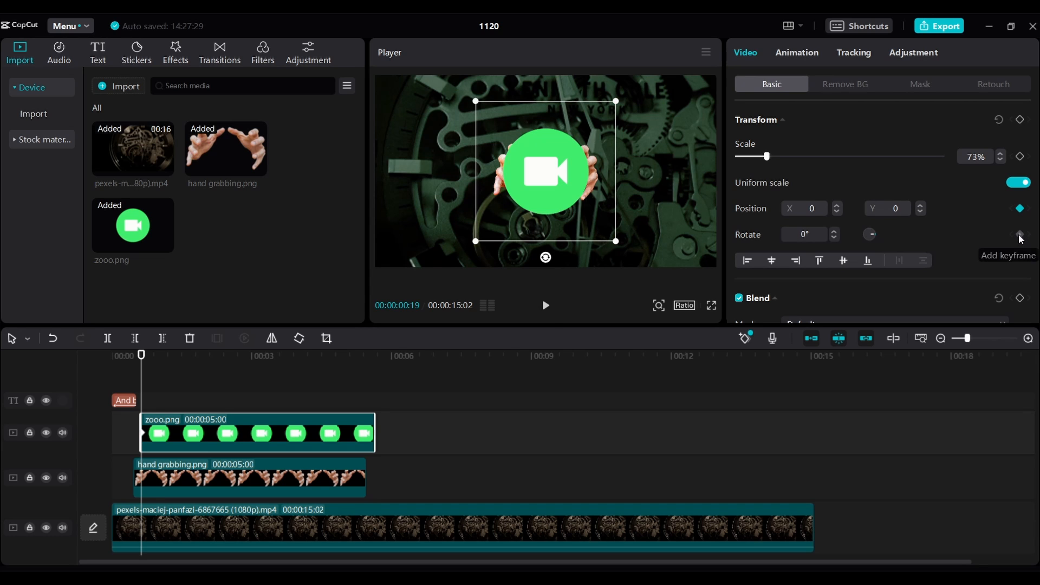
Step: At 00:00:01:09, enlarge zooo.png to 113% and add position and rotation keyframes
key("Right")
key("Right")
key("Right")
key("Right")
key("Right")
key("Right")
key("Right")
key("Right")
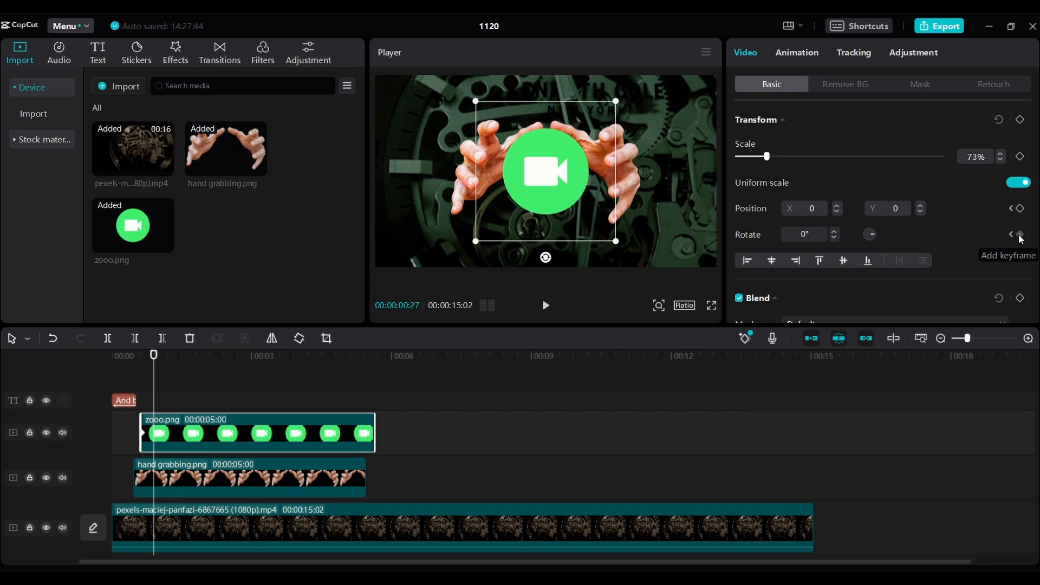
key("Right")
key("Right")
key("Right")
key("Right")
key("Right")
key("Right")
key("Right")
key("Right")
key("Right")
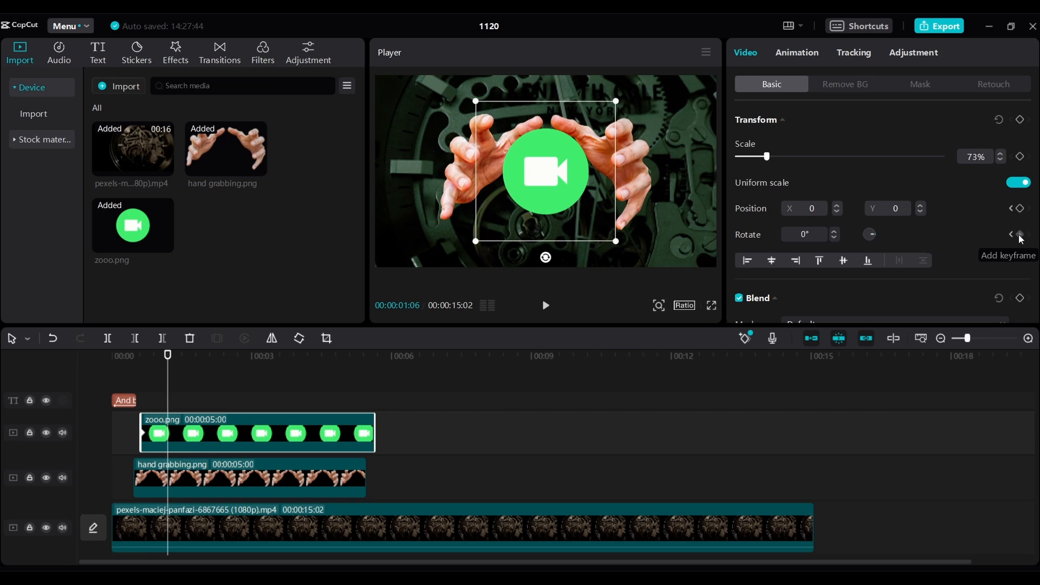
key("Right")
key("Right")
key("Right")
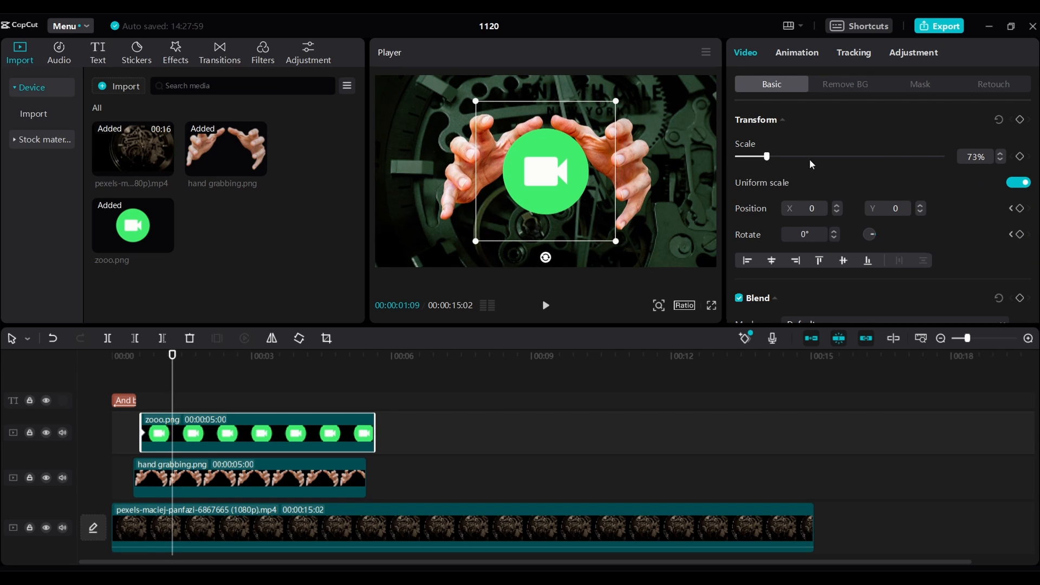
left_click_drag(768, 156, 787, 162)
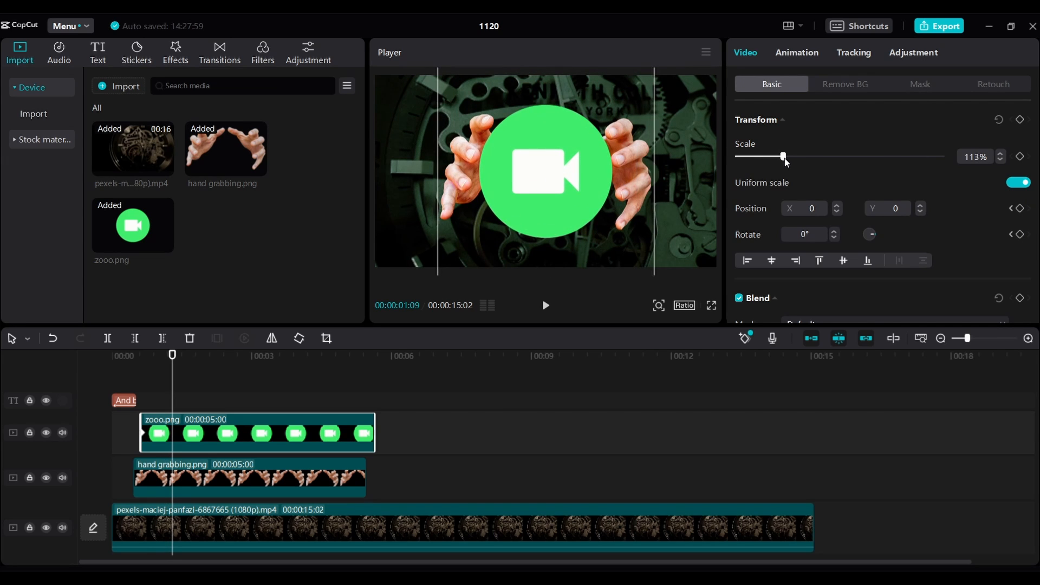
left_click(1021, 210)
left_click(1021, 235)
Step: At zooo.png's first keyframe, set the rotation to 120° and move it straight down out of frame to Y -1892, then preview the animation
left_click(1012, 235)
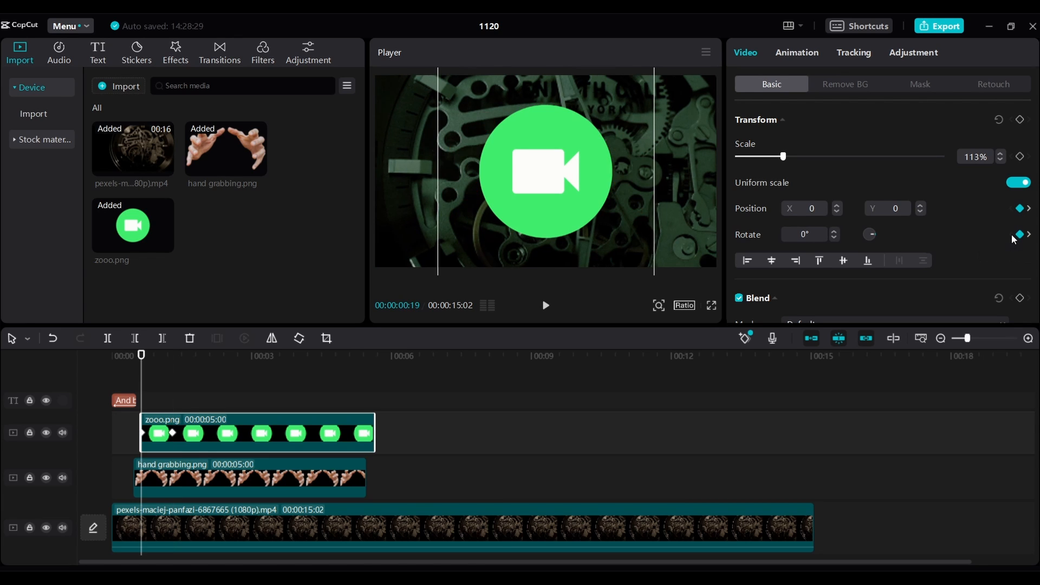
left_click(814, 232)
type("120")
key("Return")
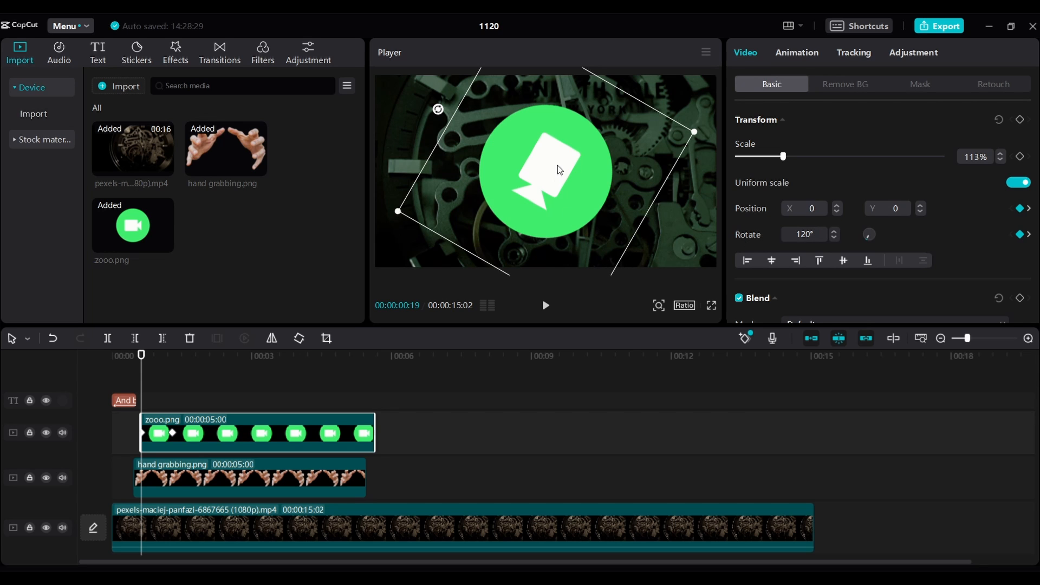
left_click_drag(557, 165, 554, 333)
key("space")
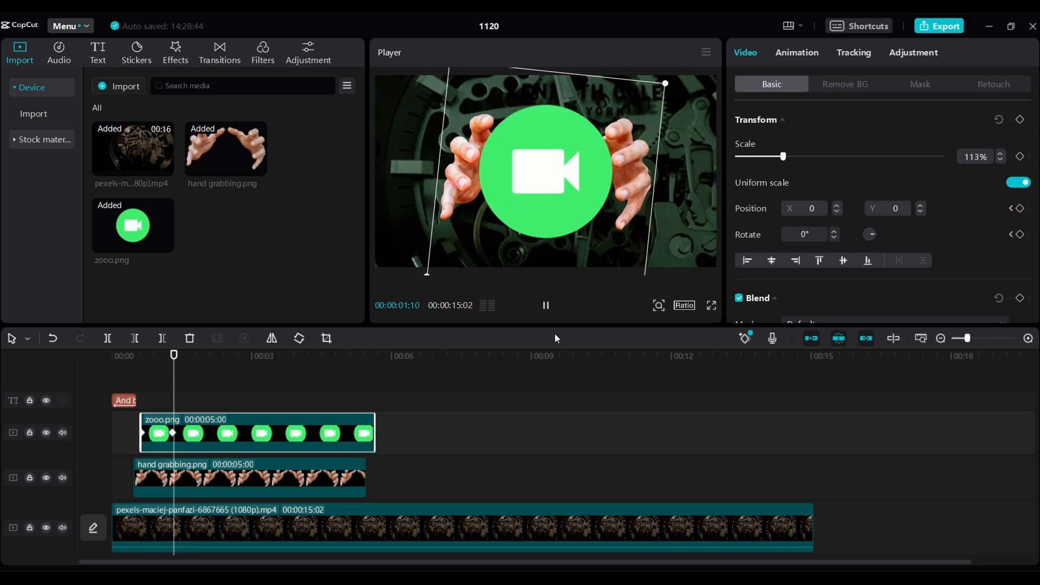
key("space")
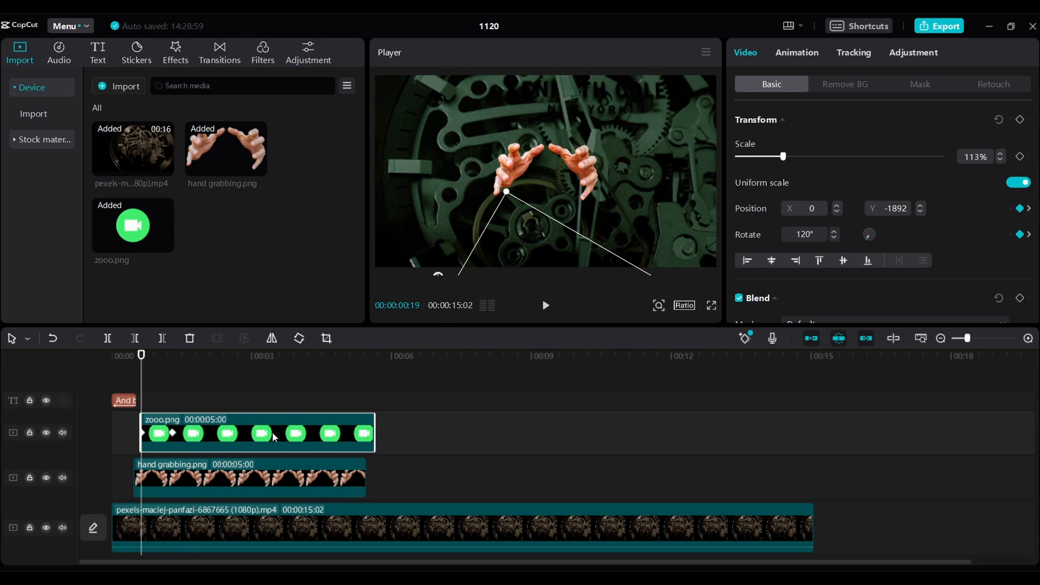
Step: Open zooo.png's Y position keyframe graph and apply Auto curve to both keyframes
right_click(275, 437)
left_click(383, 540)
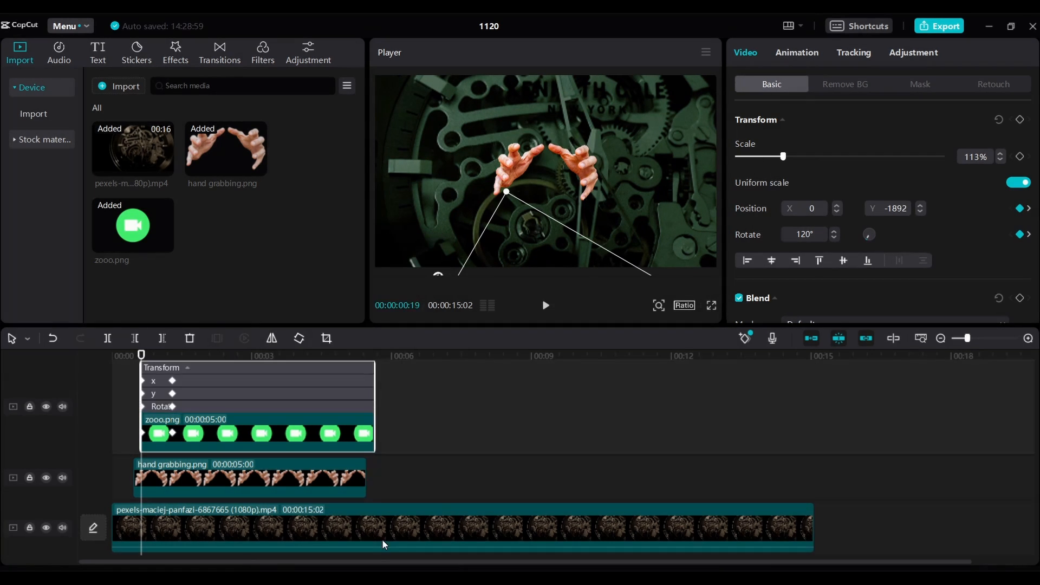
double_click(189, 394)
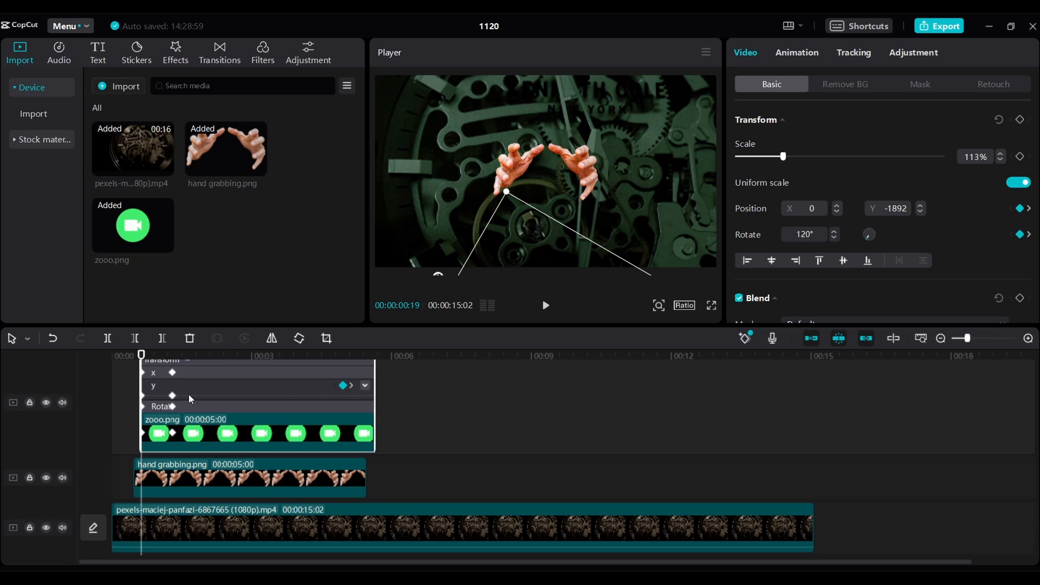
left_click(364, 386)
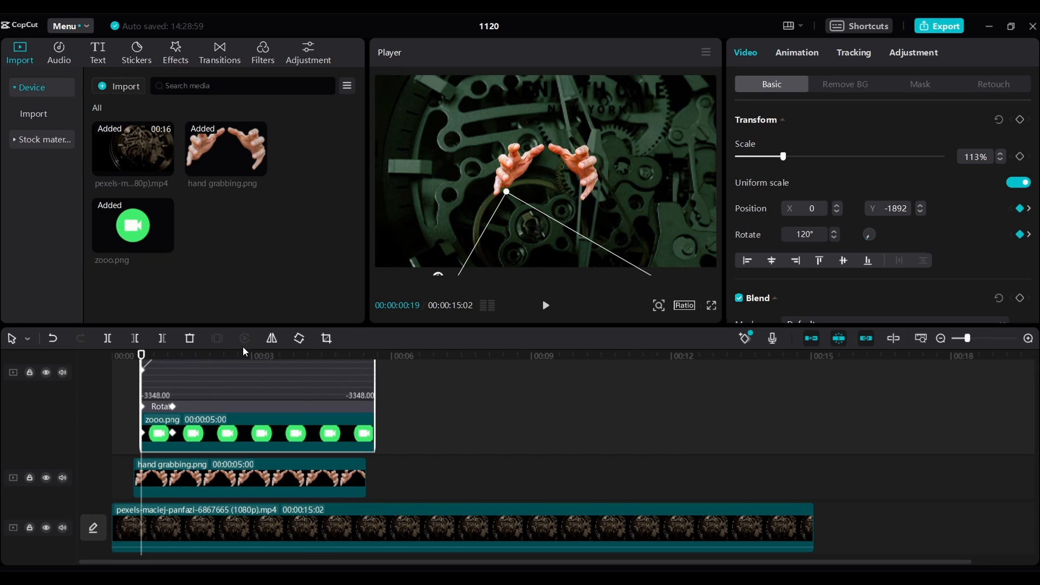
scroll(246, 372, "up", 3)
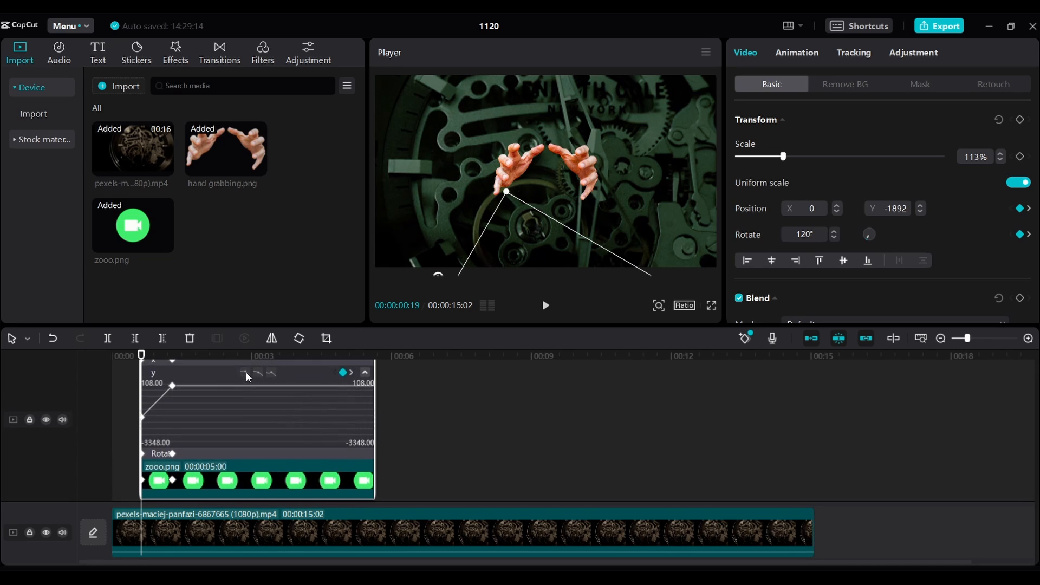
scroll(247, 373, "up", 1)
left_click(173, 394)
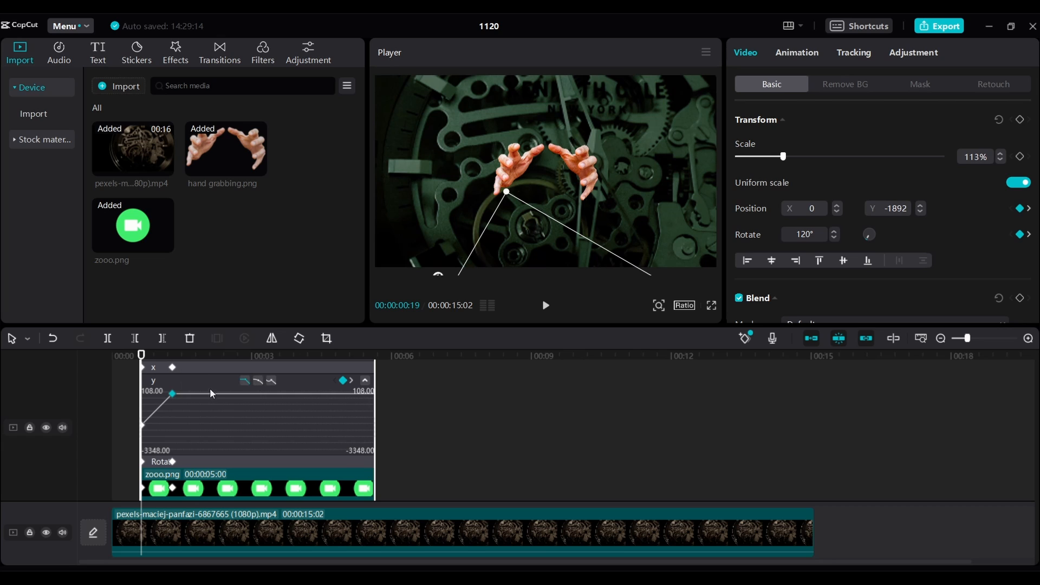
left_click(260, 380)
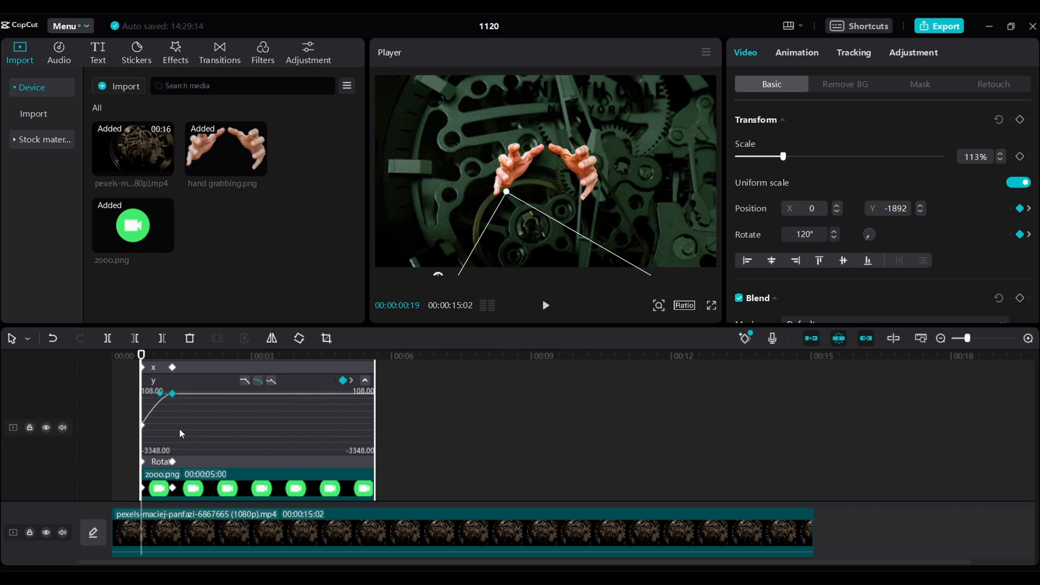
left_click(145, 425)
left_click(144, 424)
left_click(260, 379)
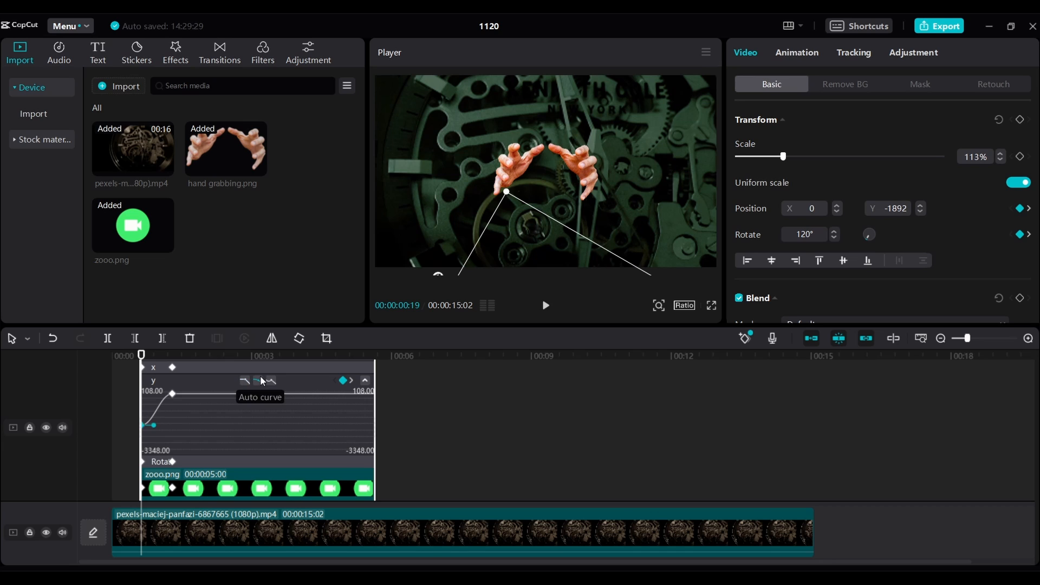
Step: Adjust the Y position curve handles so zooo.png rises quickly and eases into place, then preview the motion
left_click_drag(156, 426, 158, 414)
left_click(169, 395)
left_click(157, 395)
left_click(172, 396)
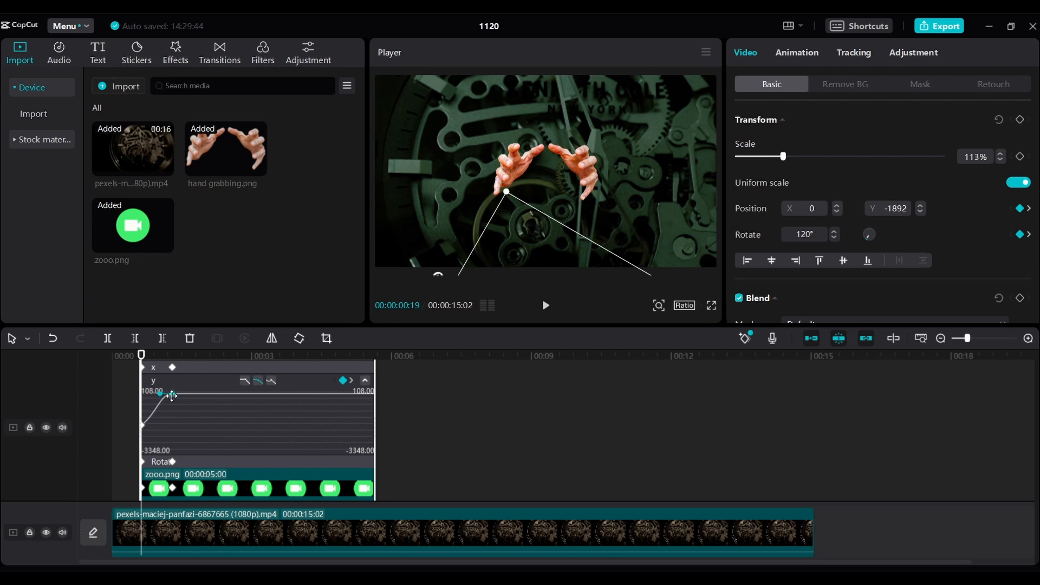
left_click_drag(161, 396, 152, 396)
key("space")
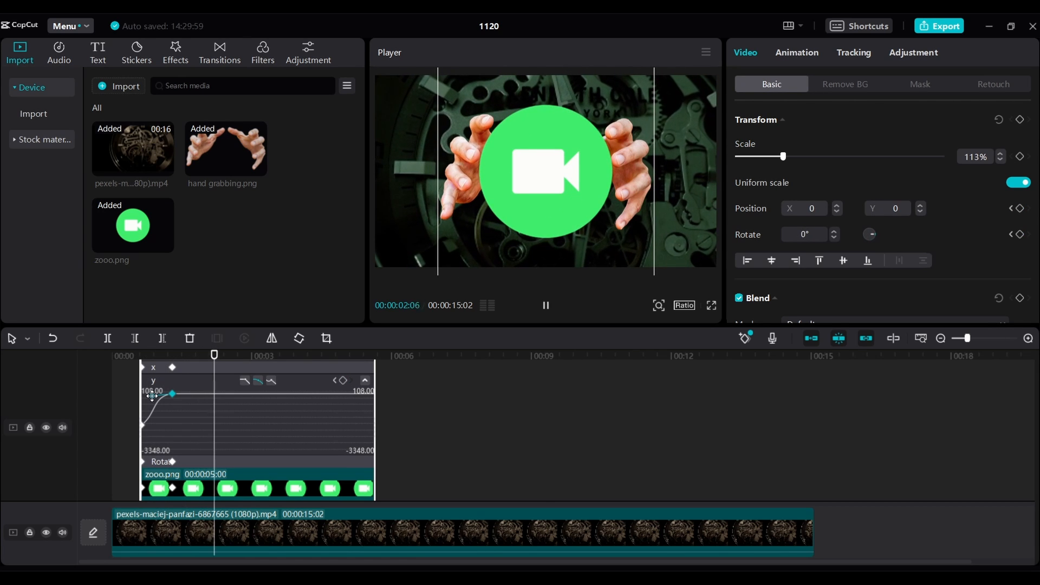
key("space")
Step: Hide zooo.png's keyframe animation graph and replay the entrance from the start of the clips
right_click(244, 431)
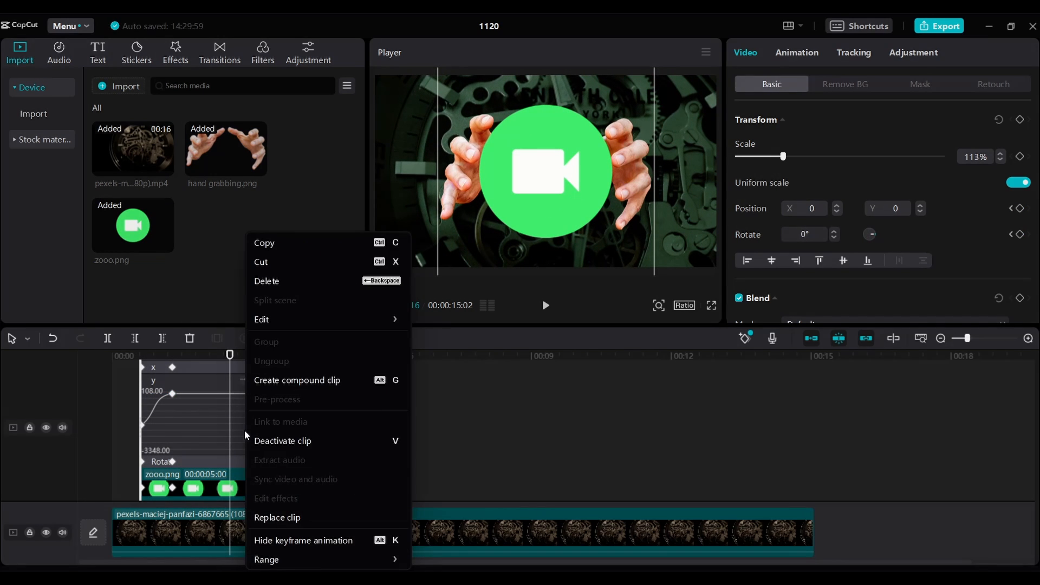
left_click(338, 540)
key("Up")
key("Up")
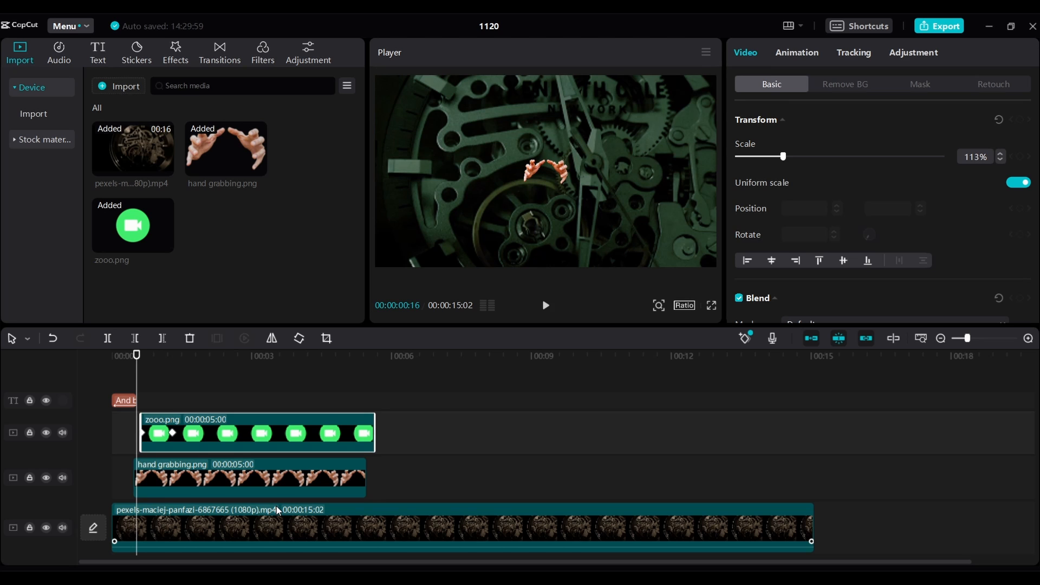
key("space")
key("space")
key("Up")
key("space")
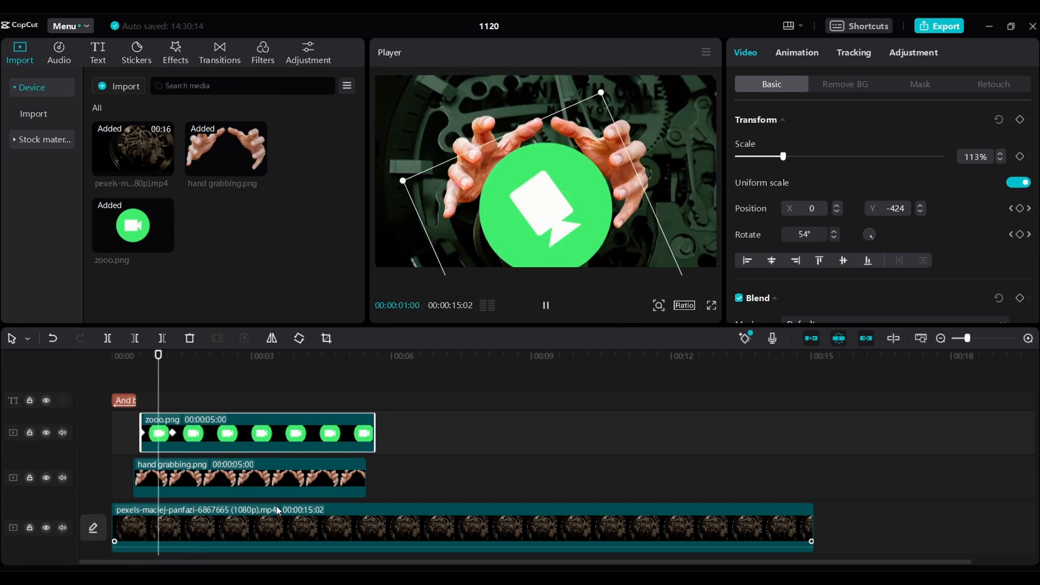
key("space")
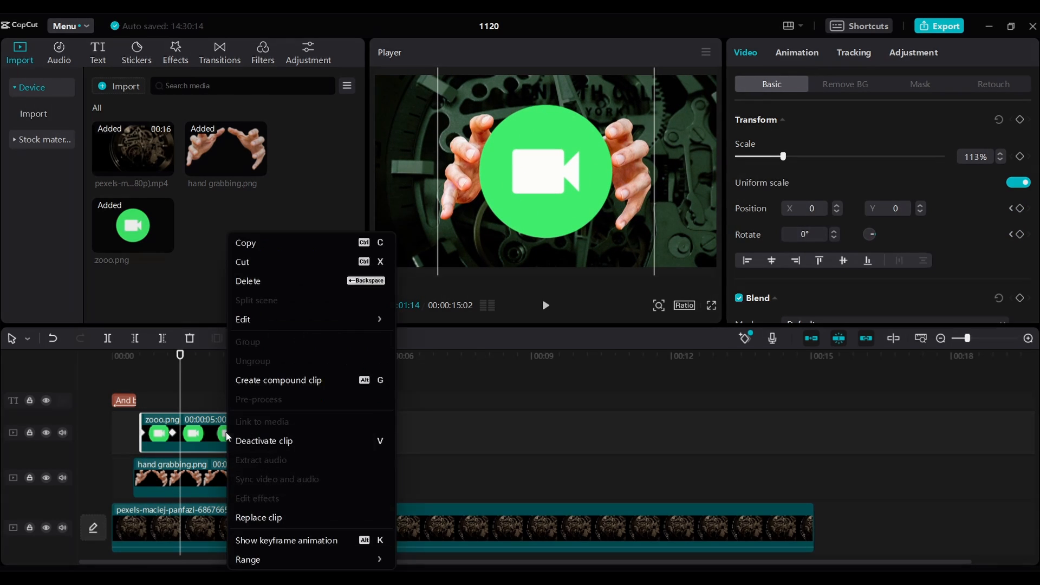
Step: Apply Auto curve to zooo.png's first rotation keyframe in its graph, hide the keyframe animation and play on to 00:00:01:23
right_click(226, 432)
left_click(312, 541)
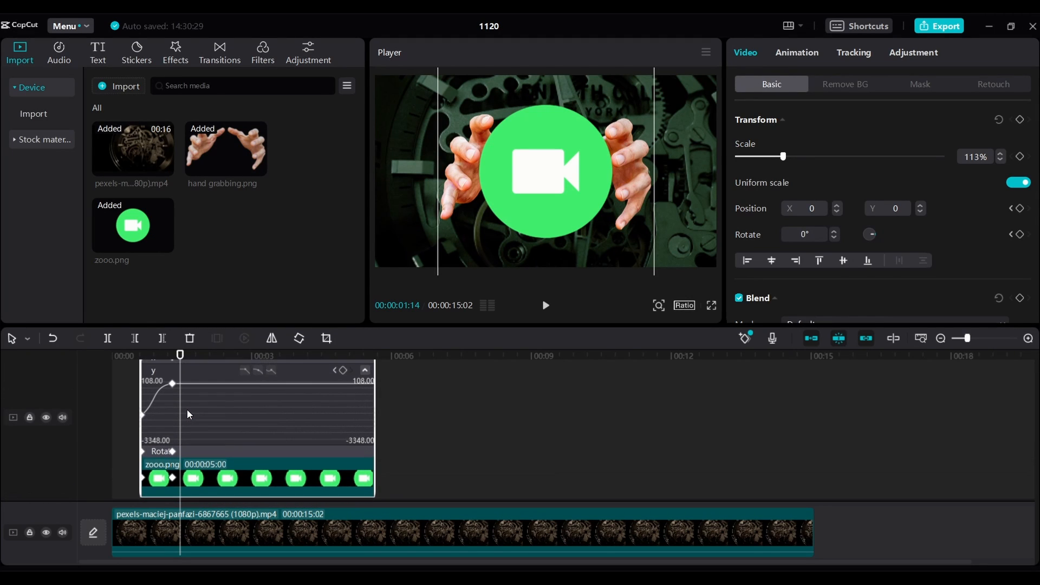
left_click(191, 451)
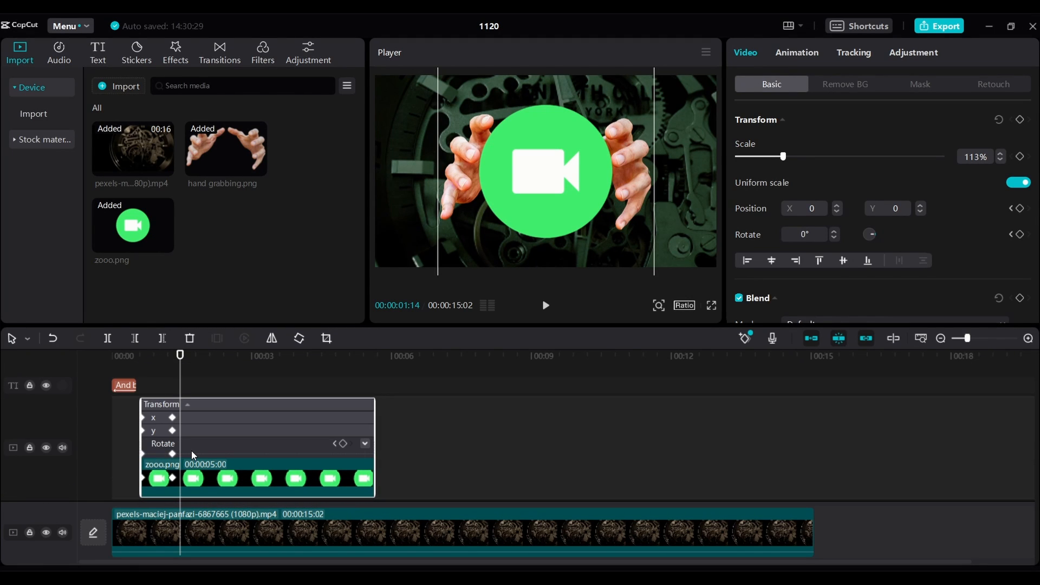
left_click(366, 445)
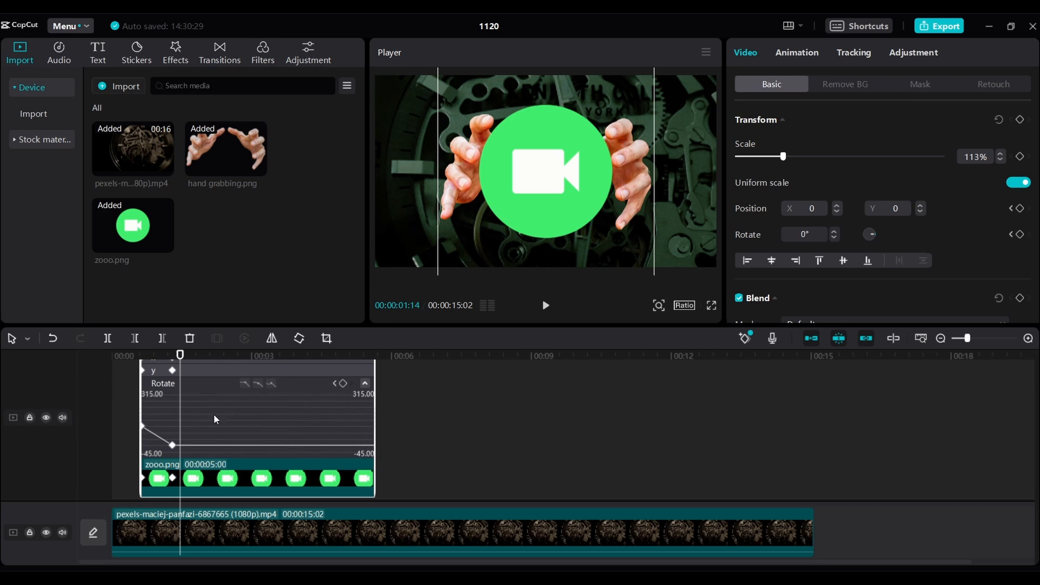
left_click(145, 427)
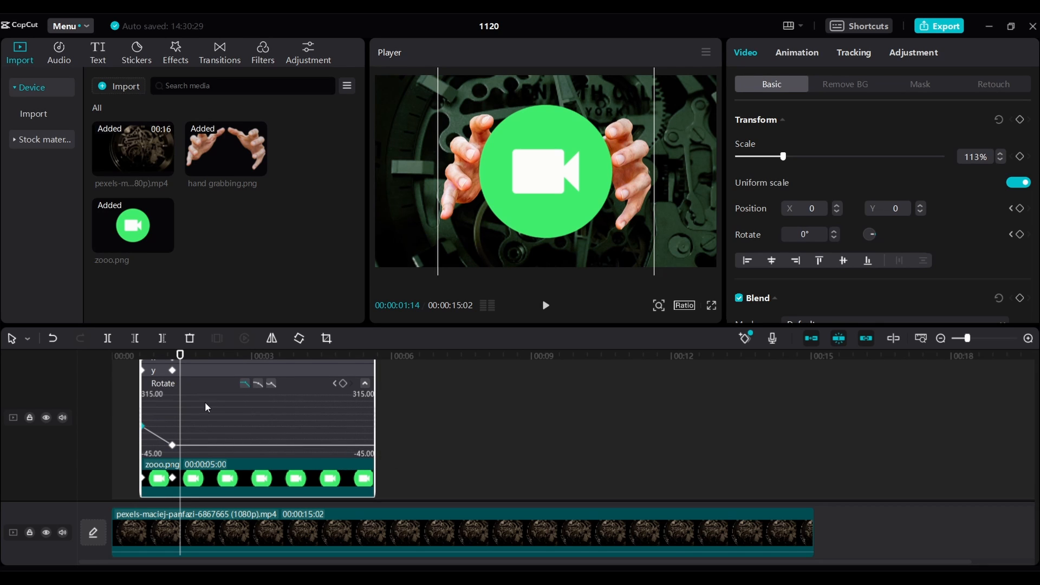
left_click(259, 384)
left_click(259, 385)
right_click(265, 470)
left_click(377, 538)
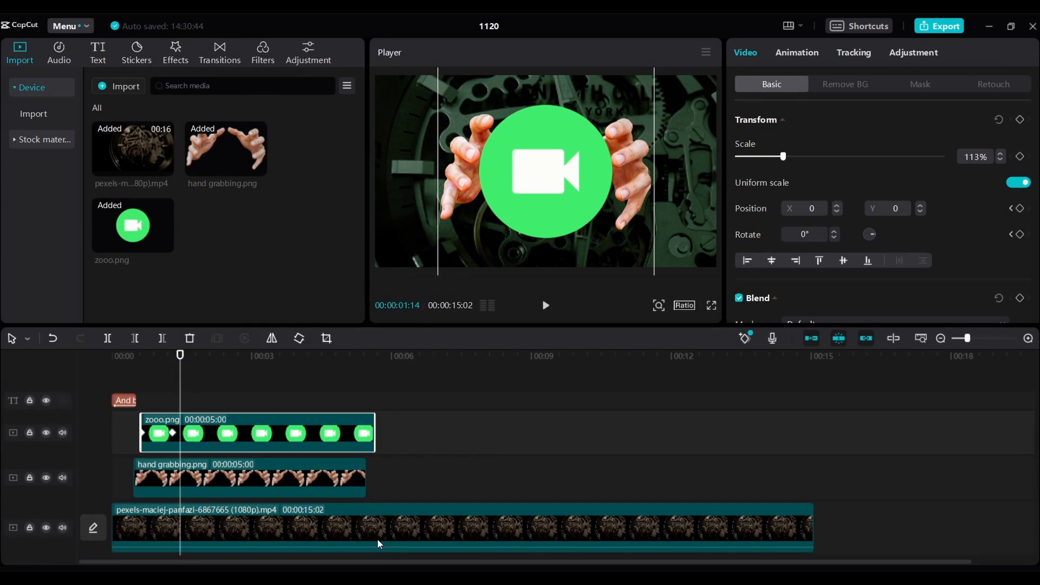
key("space")
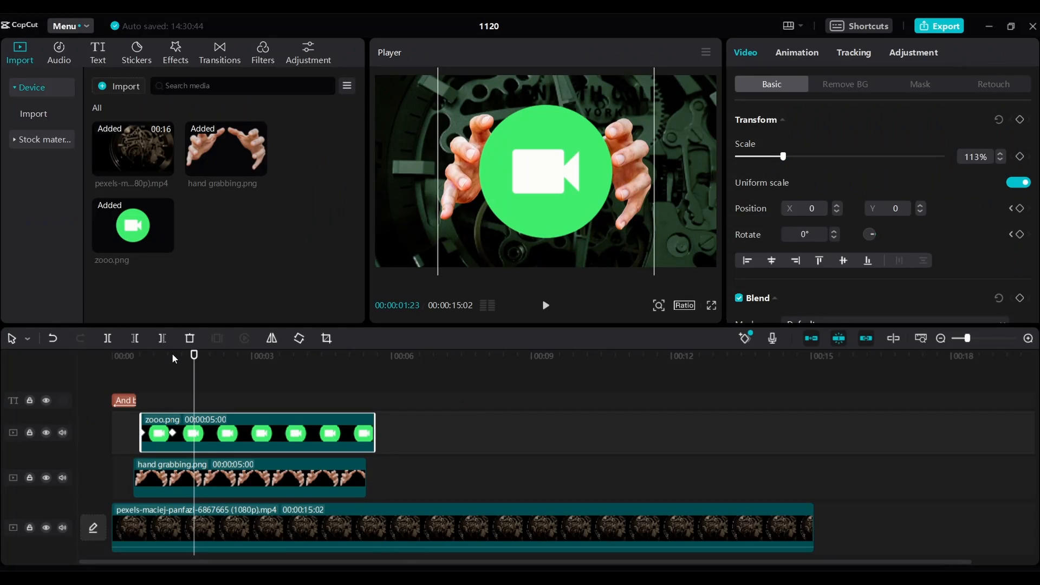
Step: Add a default text clip at 00:00:01:23 on the existing text track
left_click(100, 54)
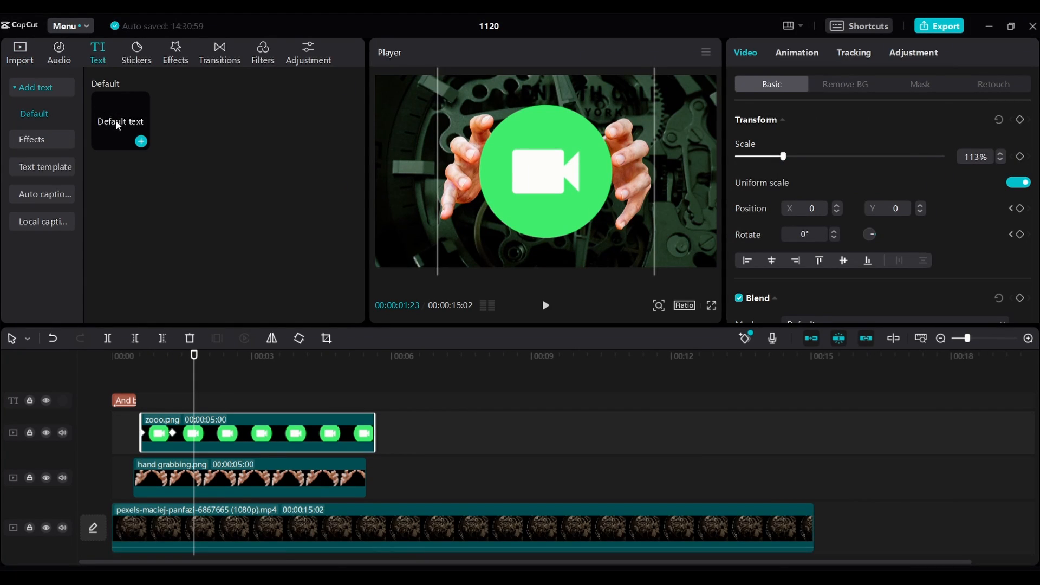
left_click_drag(116, 119, 191, 399)
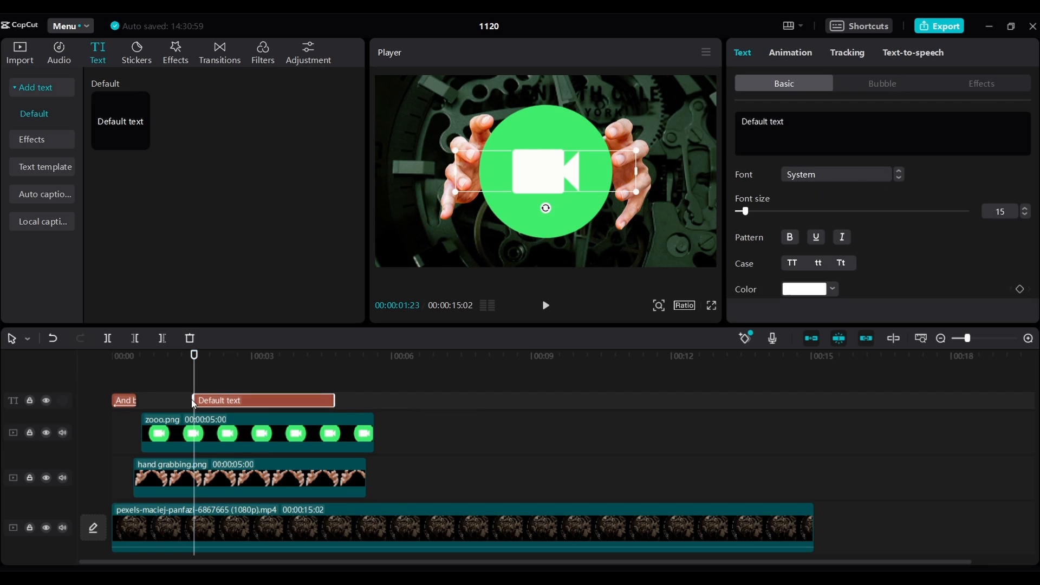
Step: Move the default text up over the upper part of the logo and change its content to 50%
left_click_drag(554, 173, 554, 125)
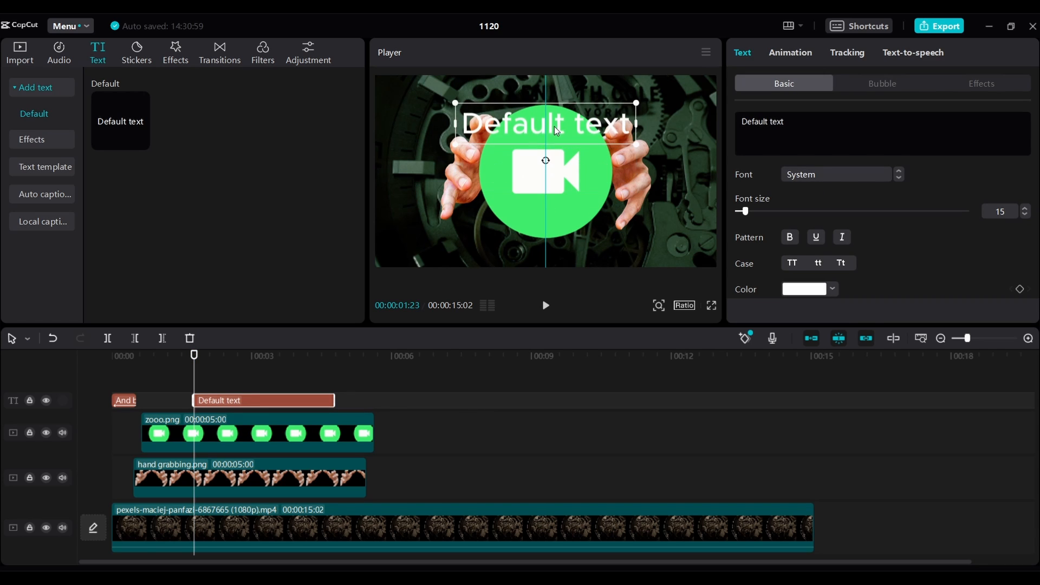
triple_click(791, 128)
type("50%")
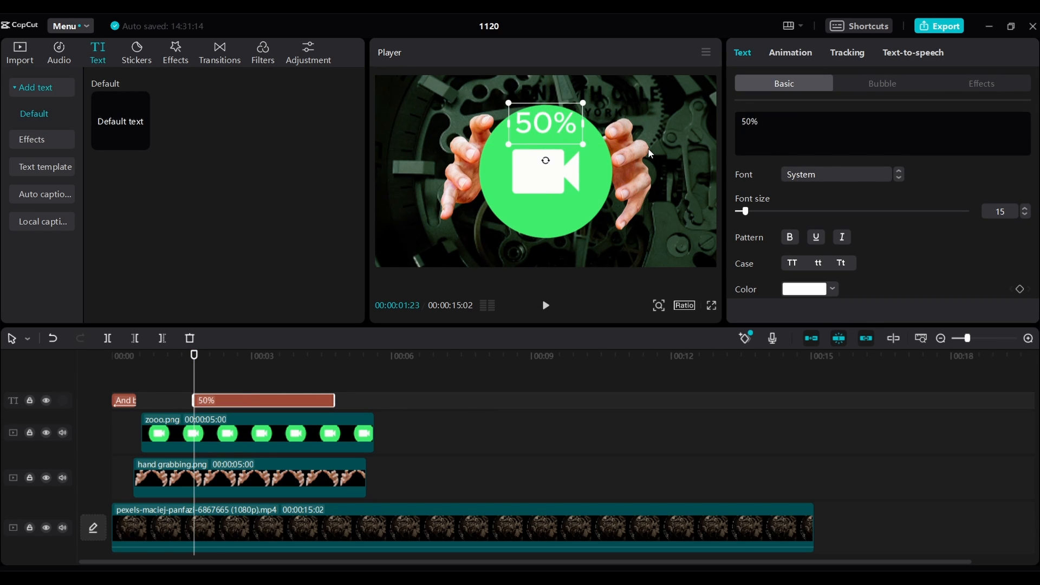
Step: Set the 50% text's font to Onest-Black
left_click(813, 173)
scroll(841, 297, "down", 5)
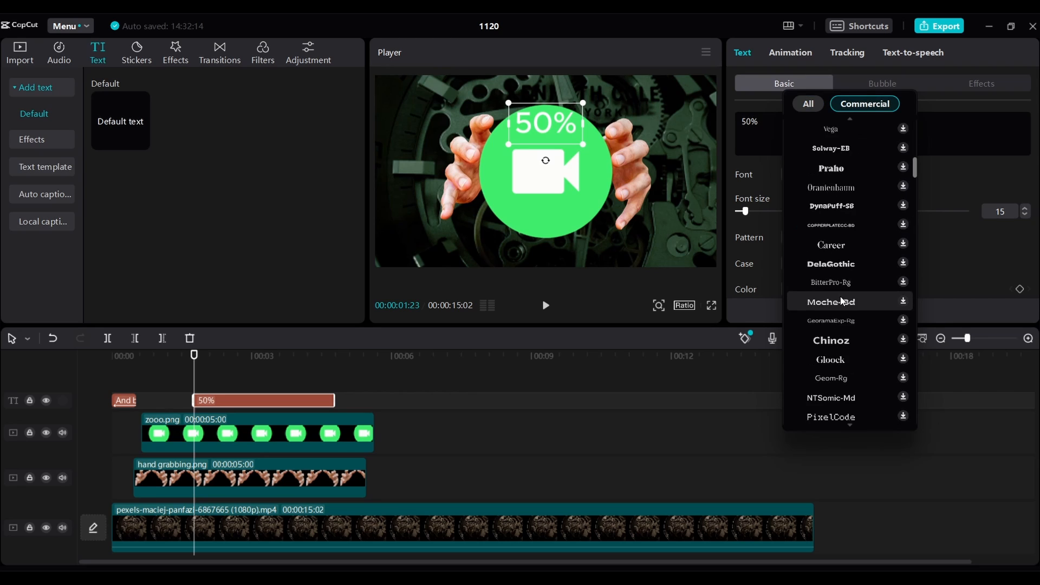
scroll(842, 300, "down", 2)
left_click(833, 380)
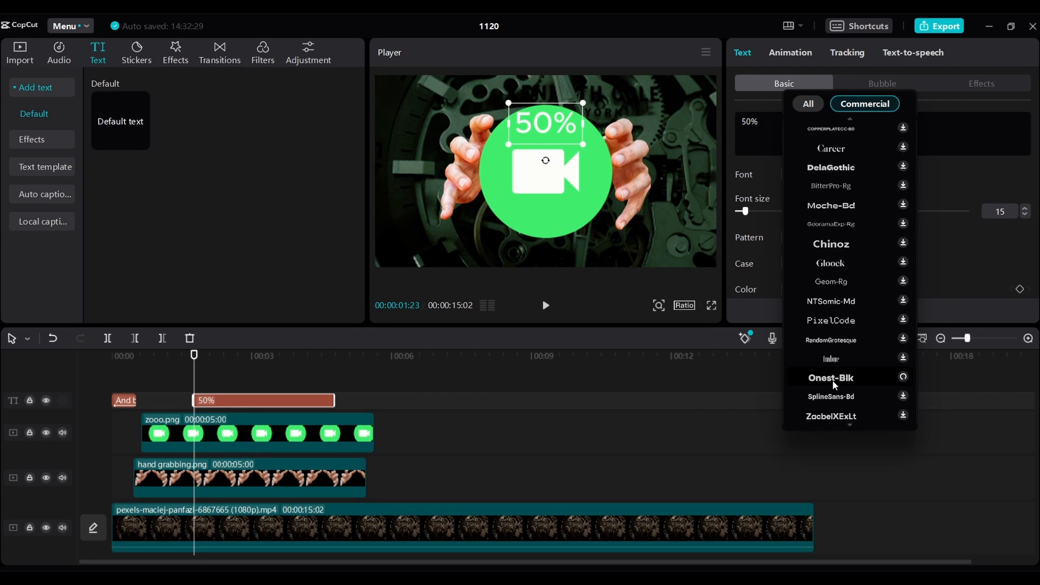
Step: Enlarge the 50% text to font size 51
left_click(1026, 208)
left_click(1027, 209)
left_click(1027, 209)
left_click(1027, 209)
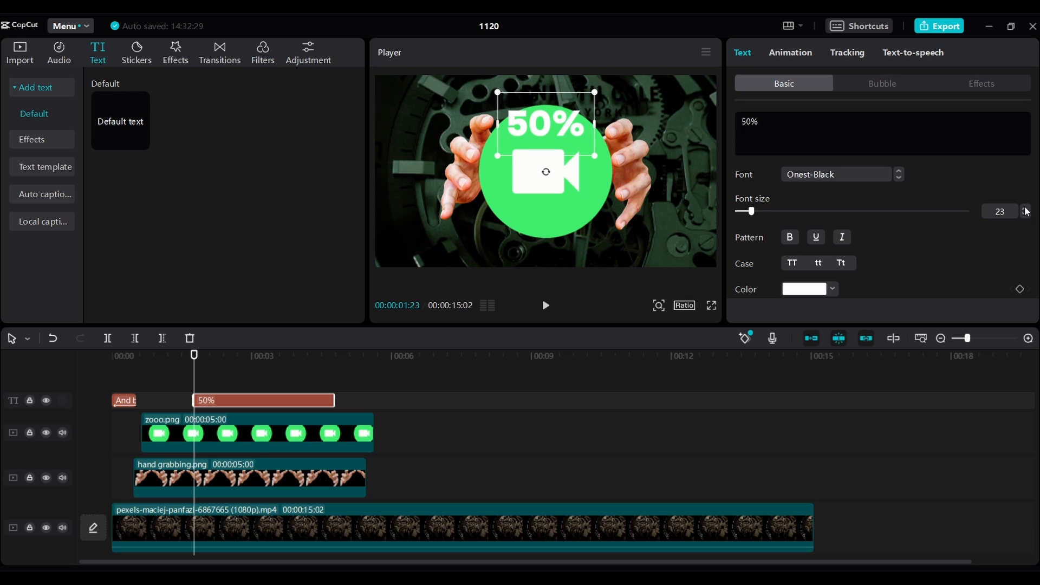
left_click_drag(753, 214, 771, 212)
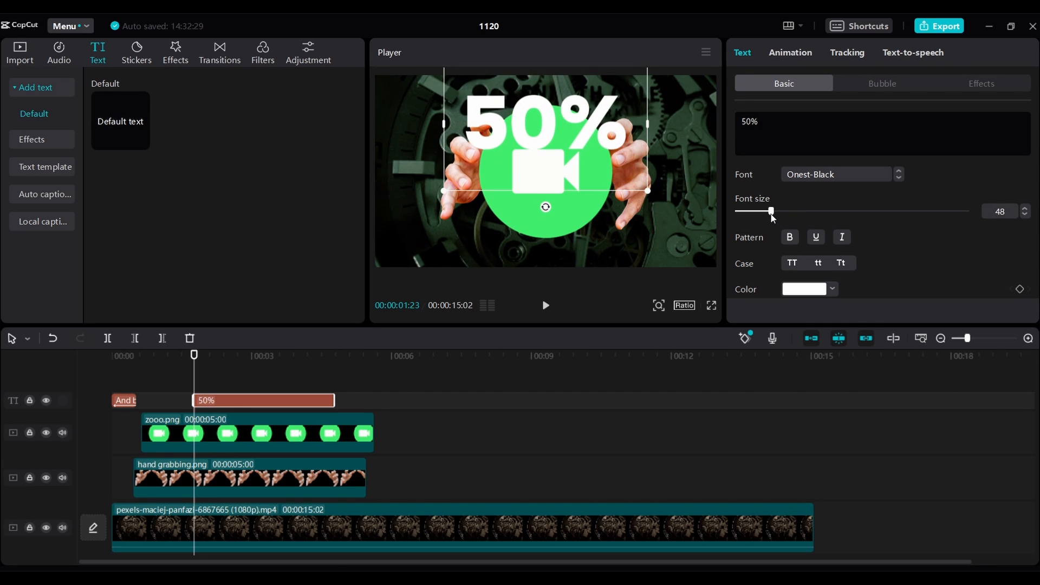
left_click(1026, 210)
left_click(1026, 211)
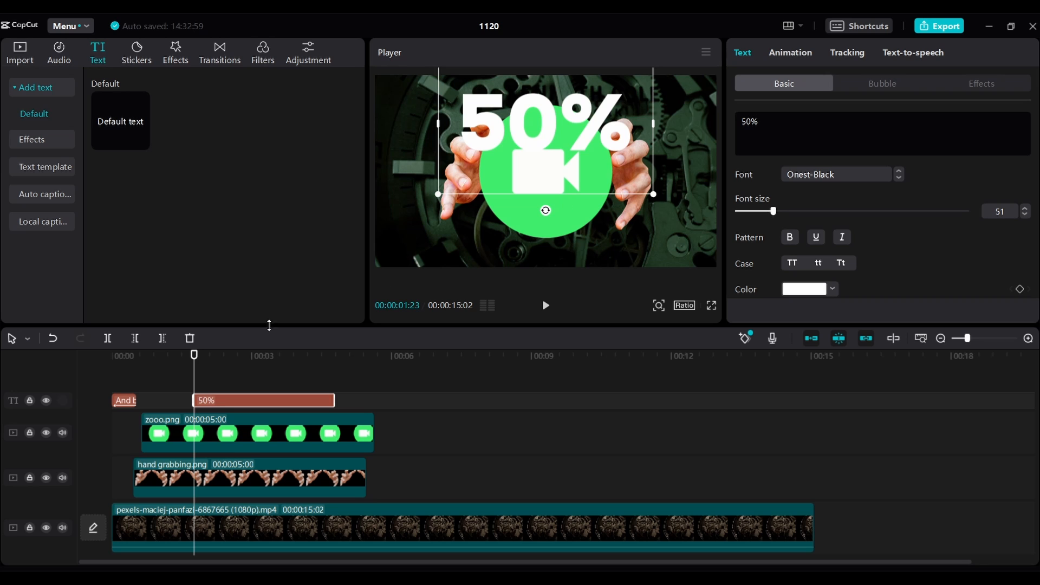
Step: Find the frame at 00:00:01:07, where the logo settles between the hands, and shift the 50% text clip to start there
key("Up")
key("Right")
key("Right")
key("Right")
key("Right")
key("Right")
key("Right")
key("Right")
key("Right")
key("Right")
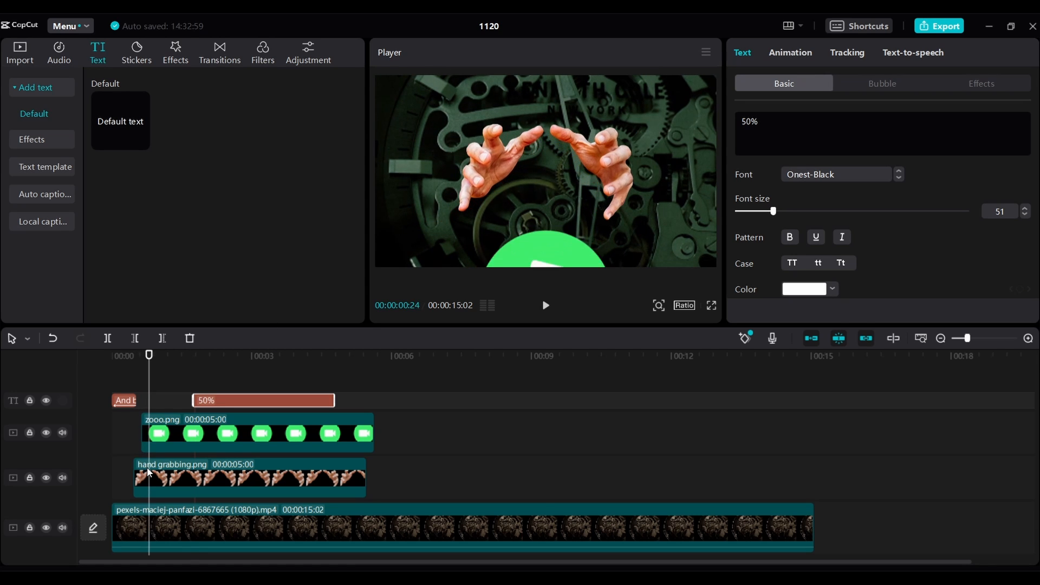
key("Right")
key("Right")
key("Right")
key("Right")
key("Right")
key("Right")
key("Right")
key("Right")
key("Right")
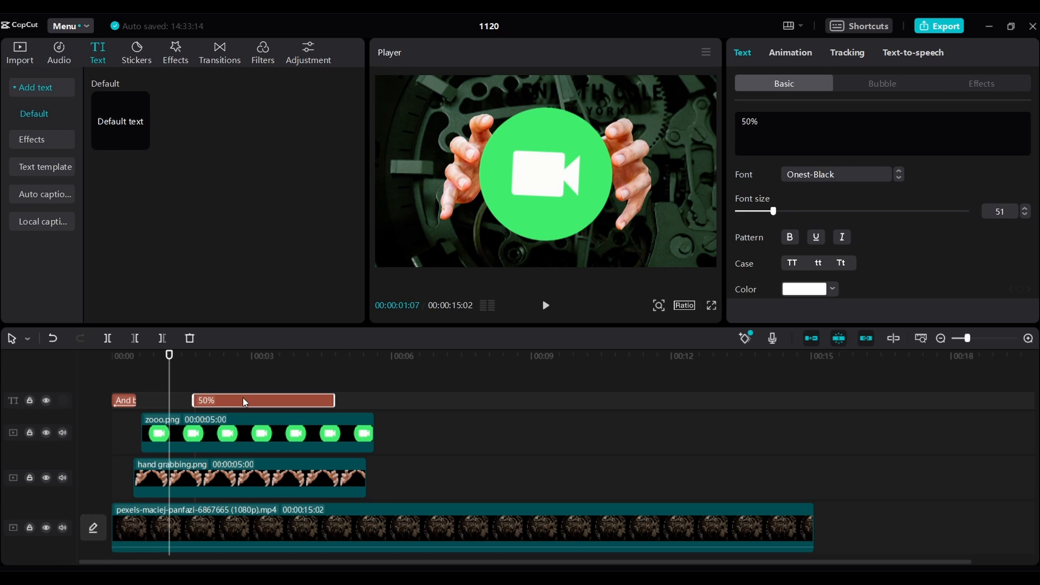
left_click_drag(244, 399, 221, 403)
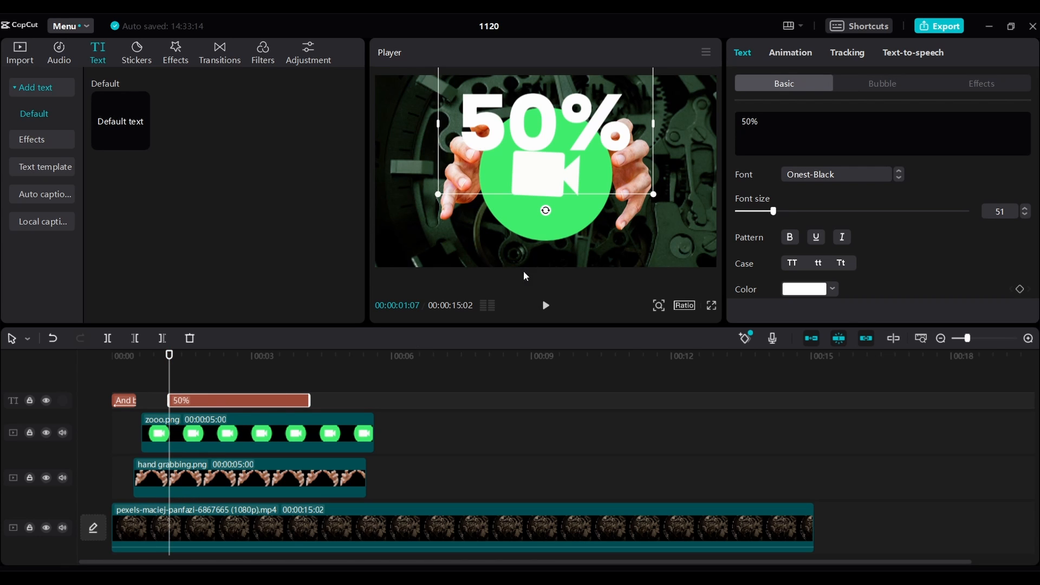
Step: Apply the Slide Up entrance animation to the 50% text
left_click(778, 55)
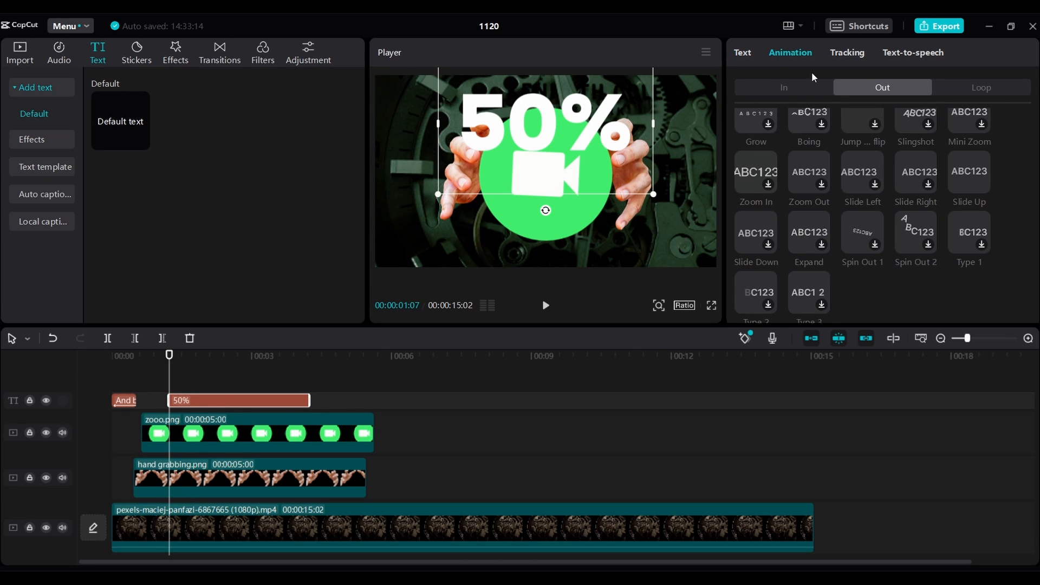
left_click(802, 85)
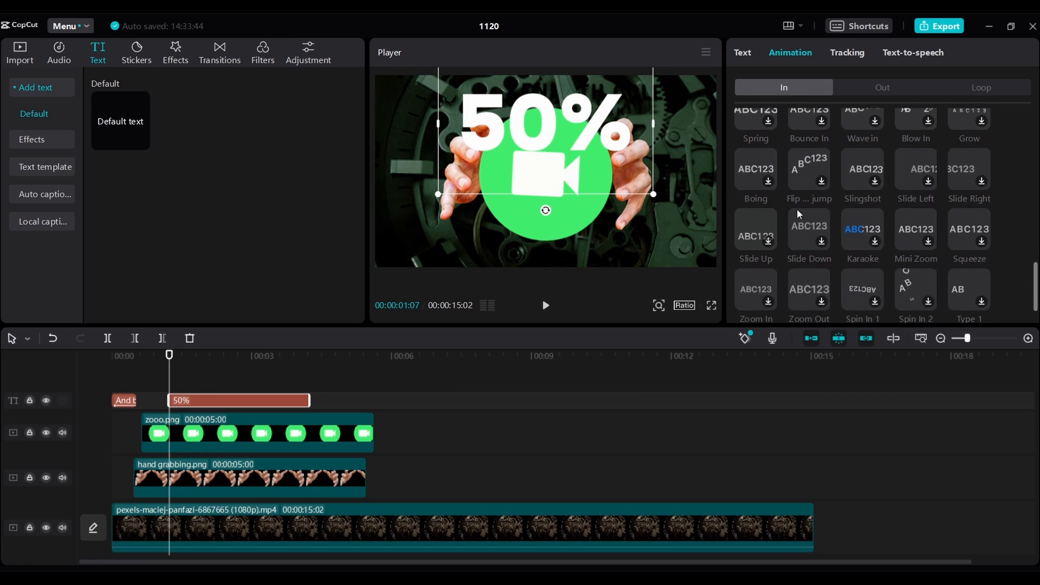
left_click(763, 223)
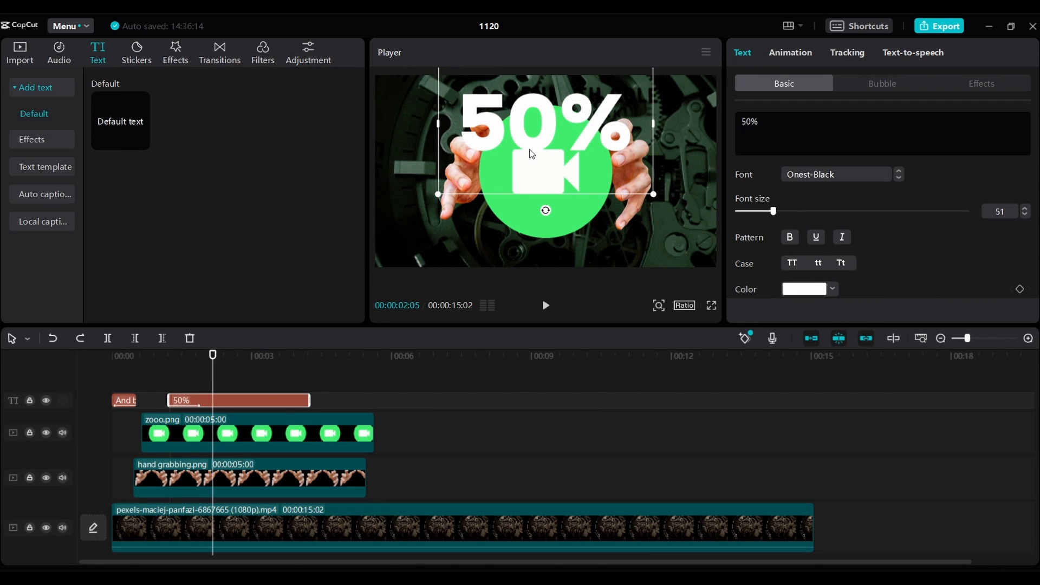
Step: Move the 50% text down to the lower edge of the frame and turn it into a compound clip
left_click_drag(532, 154, 535, 264)
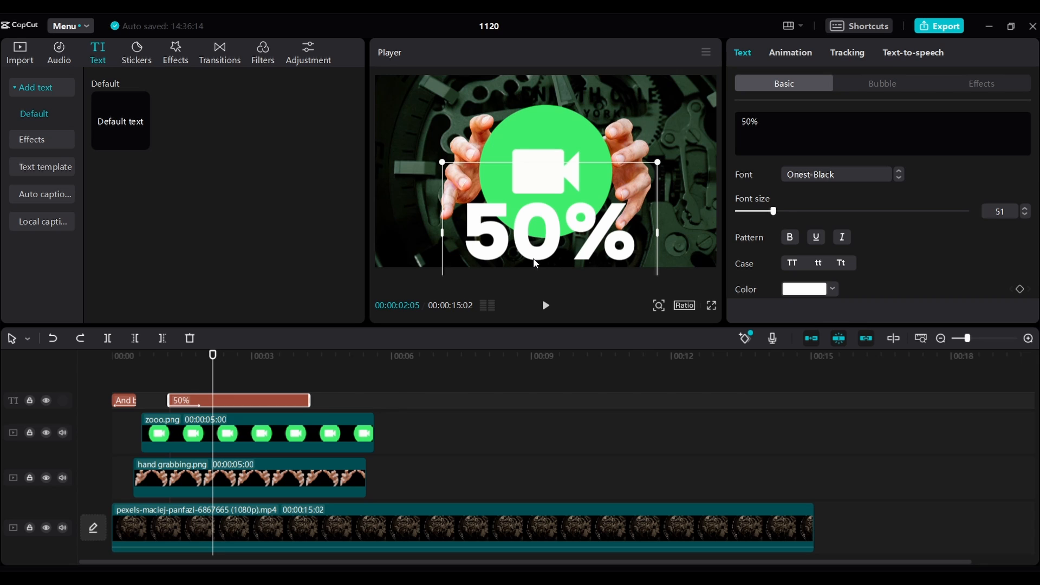
right_click(273, 401)
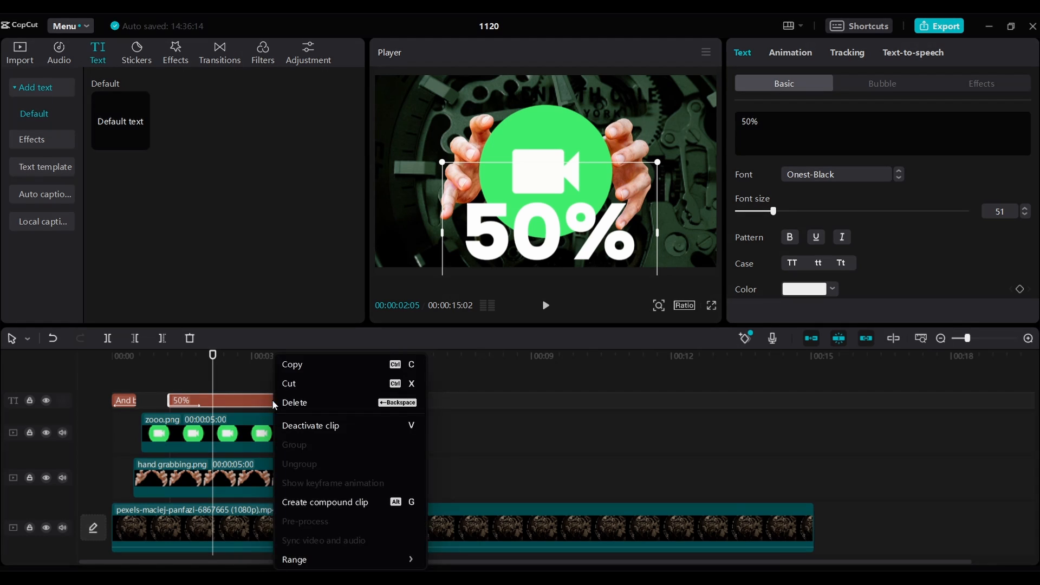
left_click(315, 505)
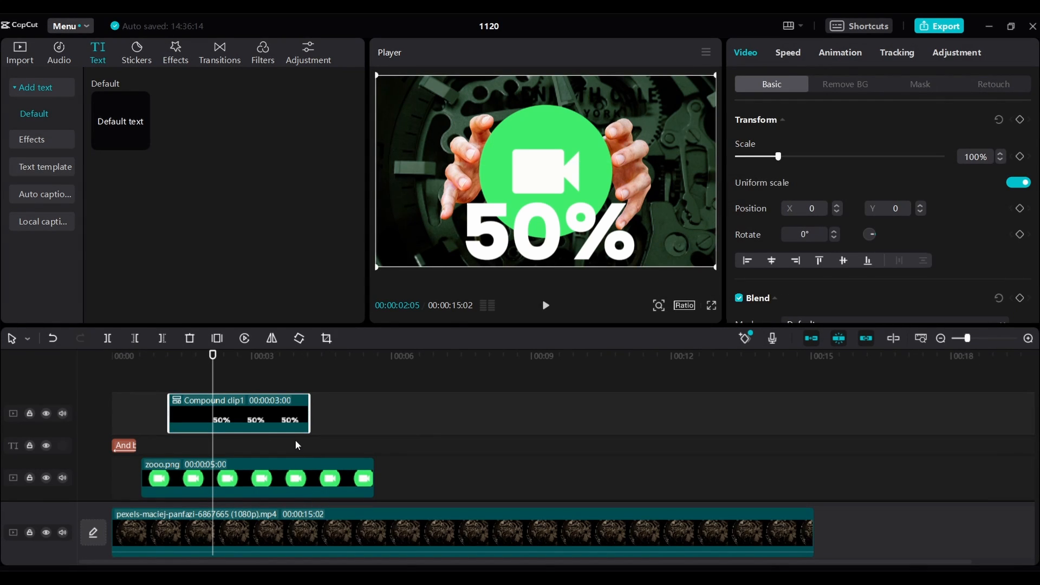
Step: Raise the 50% compound clip to Y position 1388 in the frame and play the result
left_click_drag(505, 235, 508, 111)
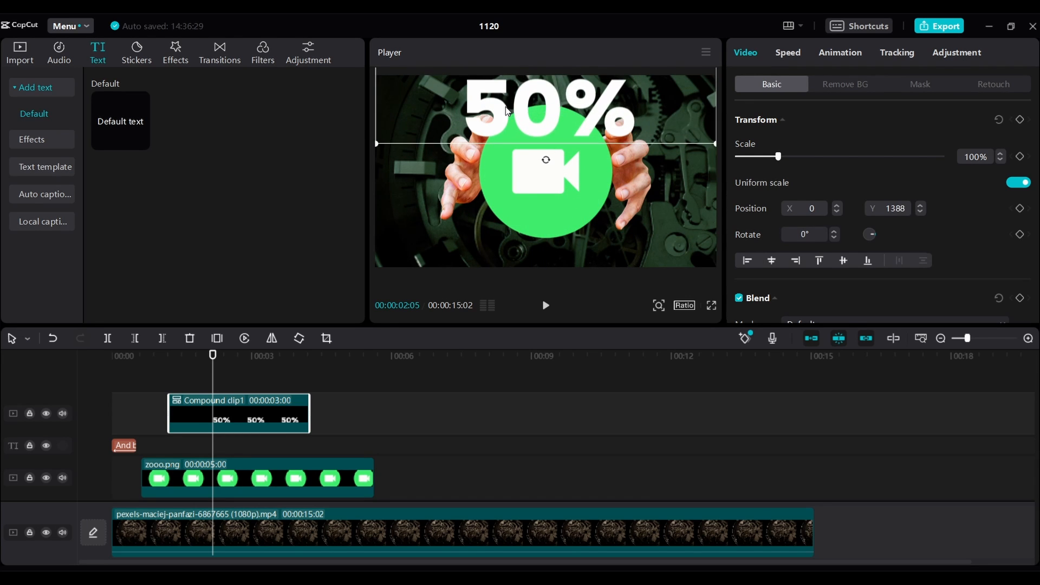
key("space")
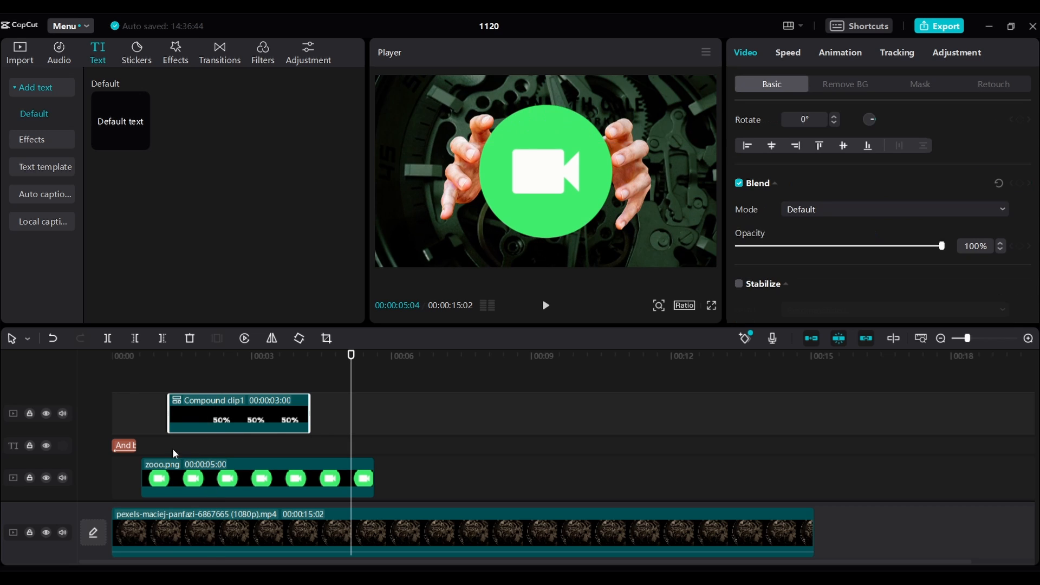
Step: Place the "And by the end of the year" text on the uppermost track and the 50% compound clip on a track beneath hand grabbing.png
left_click_drag(125, 448, 129, 393)
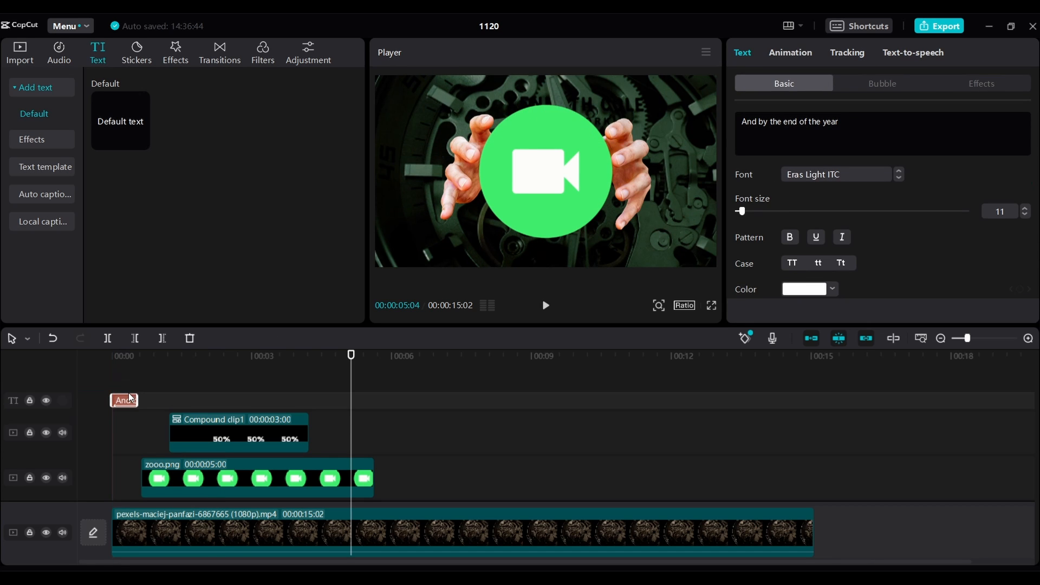
left_click(232, 440)
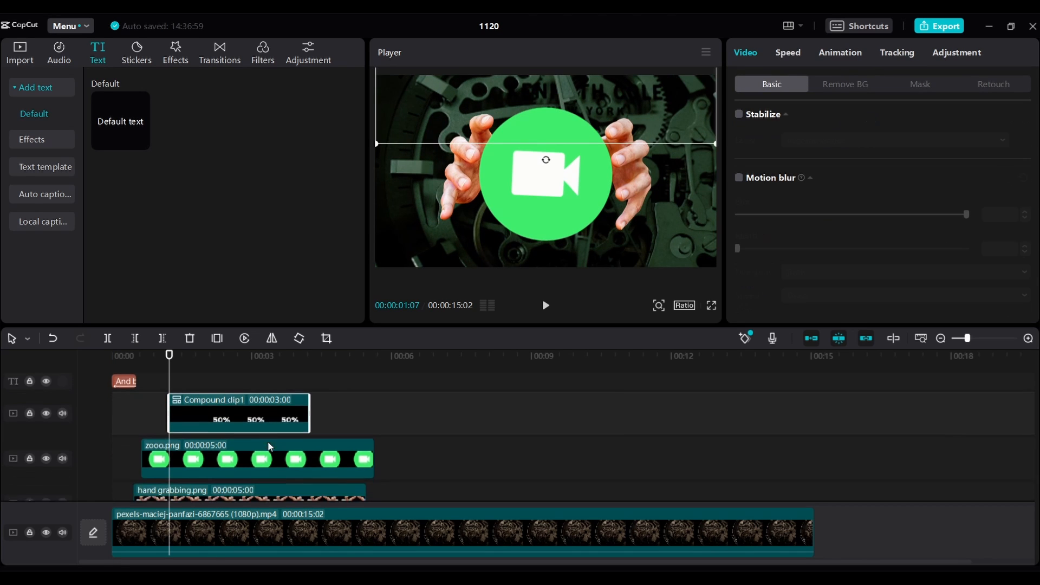
left_click_drag(235, 391, 241, 485)
Step: Shift the 50% compound clip earlier so it starts at 00:00:01:03
key("Left")
key("Left")
key("Left")
key("Left")
key("Left")
key("Left")
key("Left")
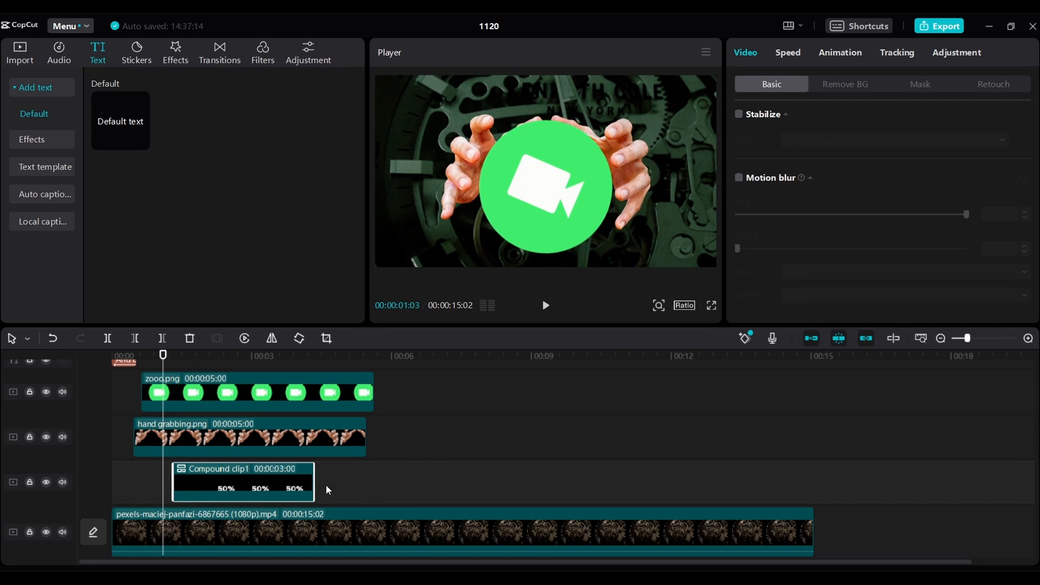
left_click_drag(242, 491, 237, 491)
Step: Go back to 00:00:00:19 and preview the 50% text rising behind the hands and logo
key("Left")
key("Left")
key("Left")
key("Left")
key("Left")
key("Left")
key("Left")
key("Left")
key("Left")
key("Left")
key("Left")
key("Left")
key("Left")
key("Left")
key("Left")
key("Left")
key("Left")
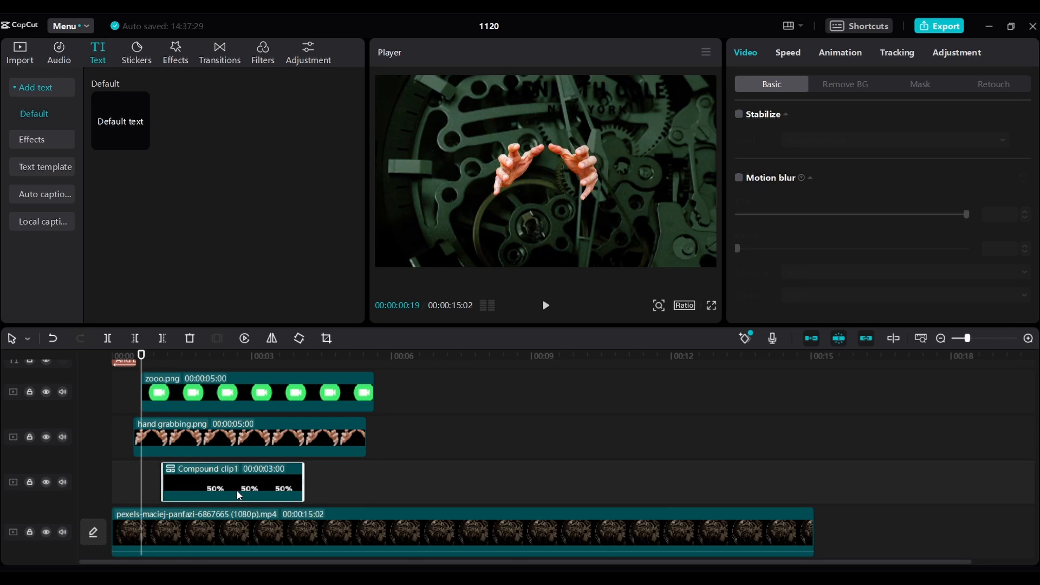
key("space")
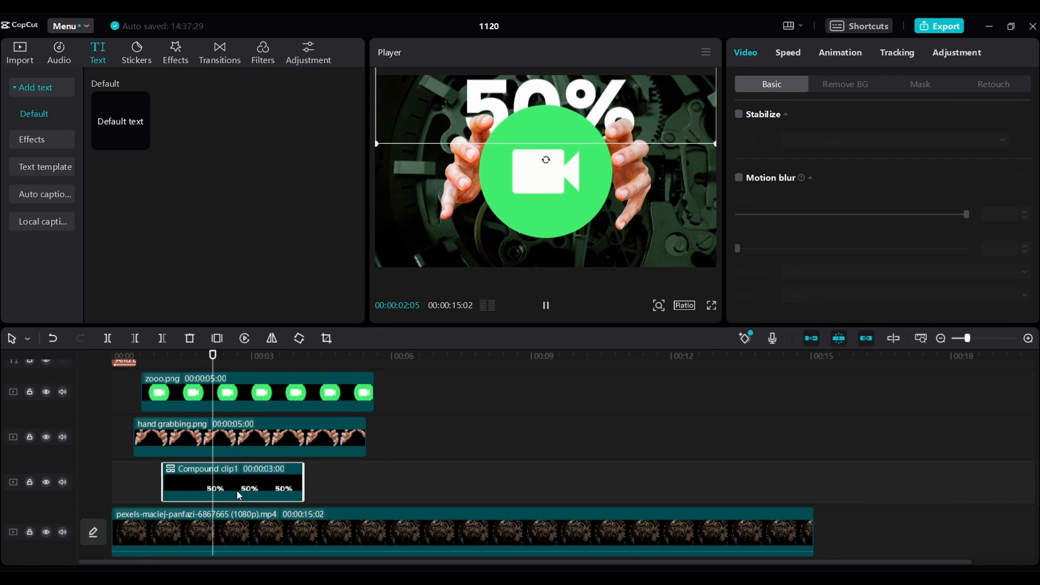
left_click(447, 444)
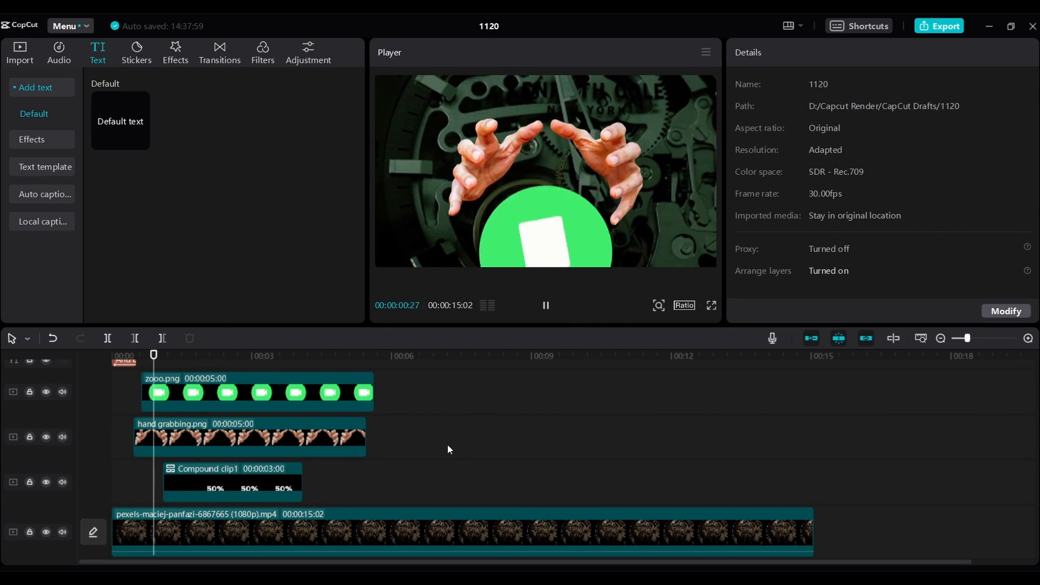